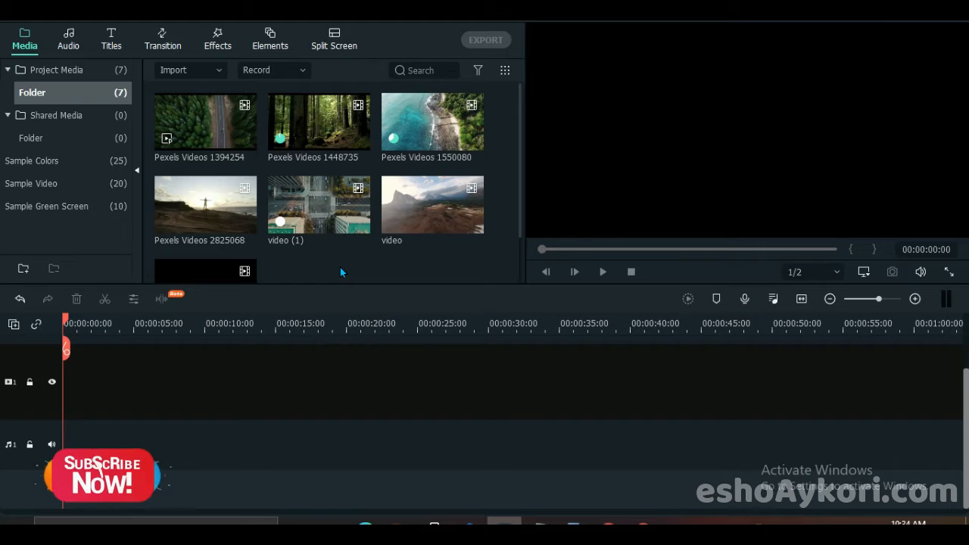
- Place the six visible media clips on video track 1, keeping the project settings at 1920 x 1080 25fps
mouse_move(321, 202)
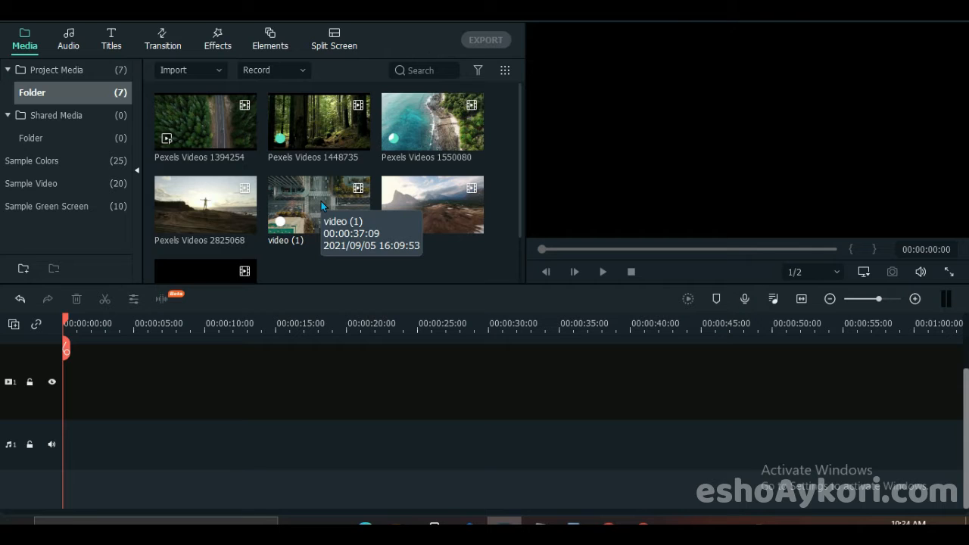
drag(502, 203, 165, 109)
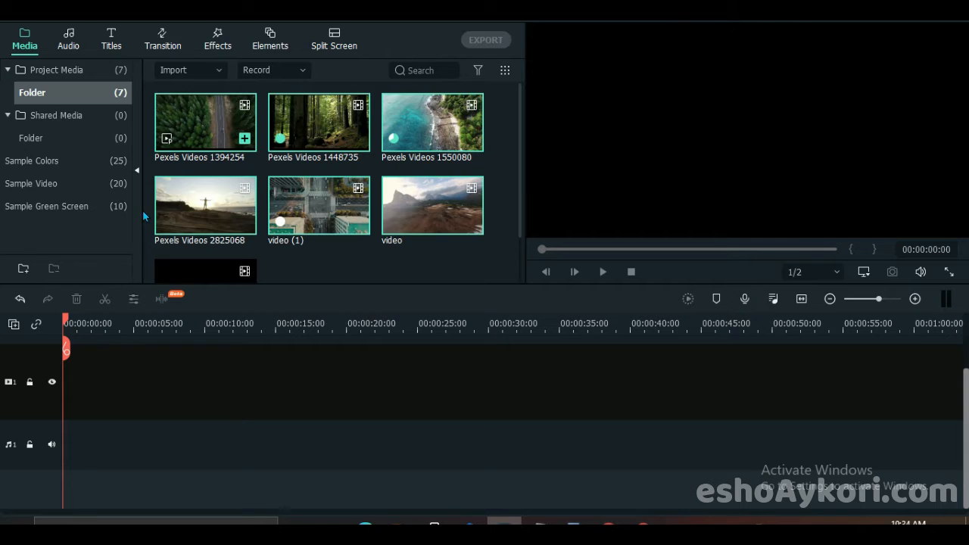
drag(187, 124, 6, 398)
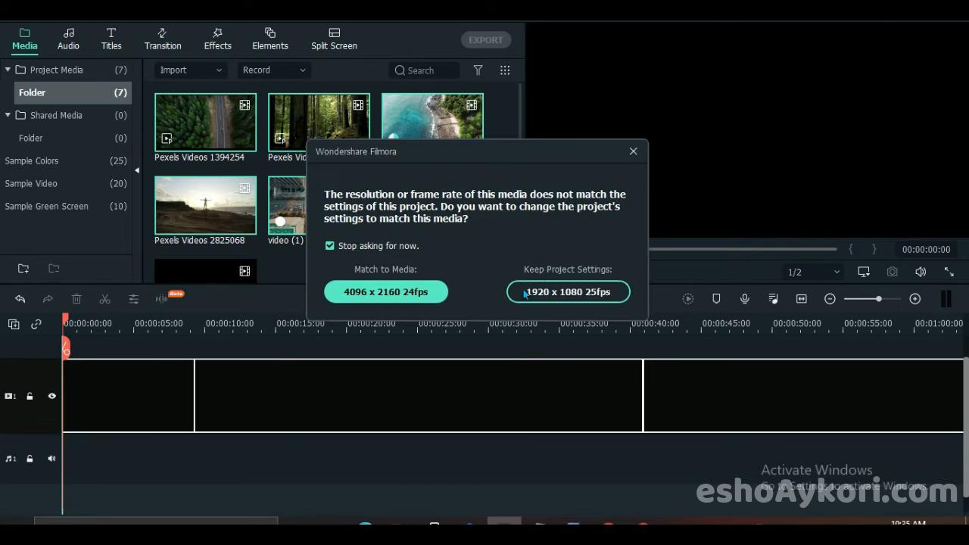
click(569, 292)
- Split the Pexels Videos 1550080 clip at 00:01:02:19 and delete the part after the cut
drag(320, 323, 105, 324)
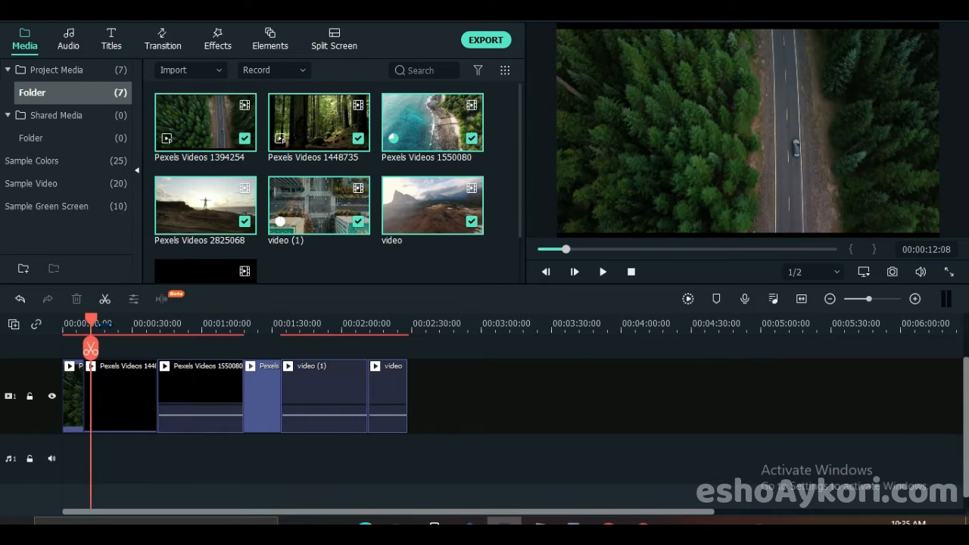
click(119, 323)
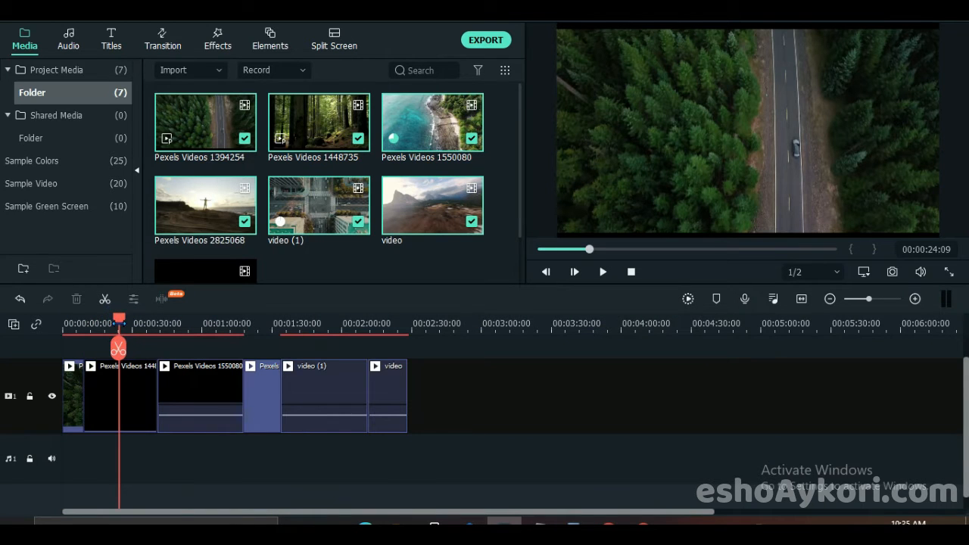
click(119, 324)
click(128, 326)
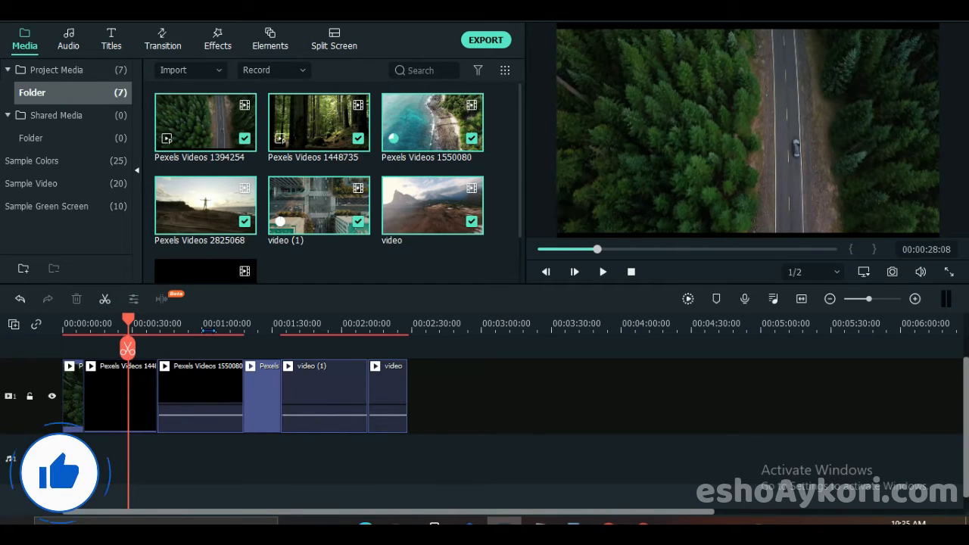
click(208, 324)
click(202, 395)
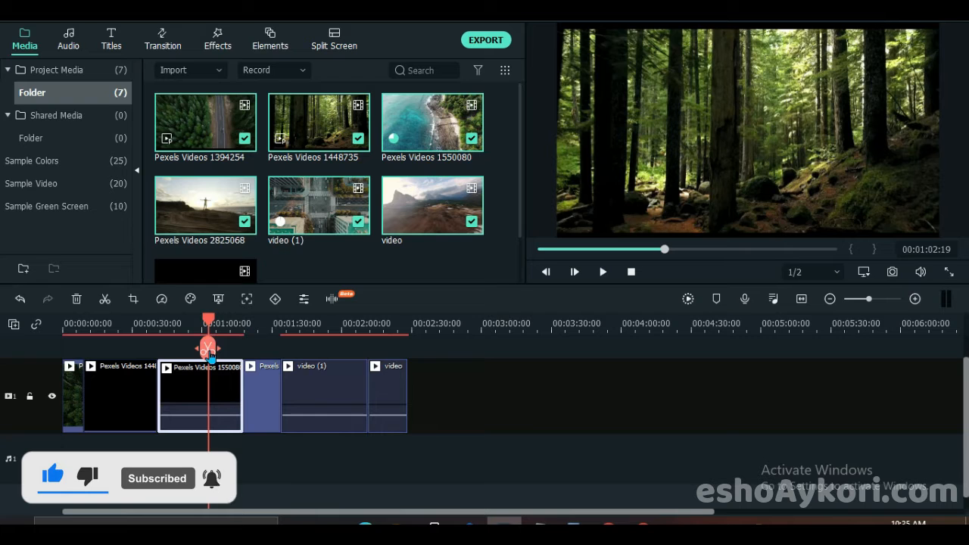
click(208, 348)
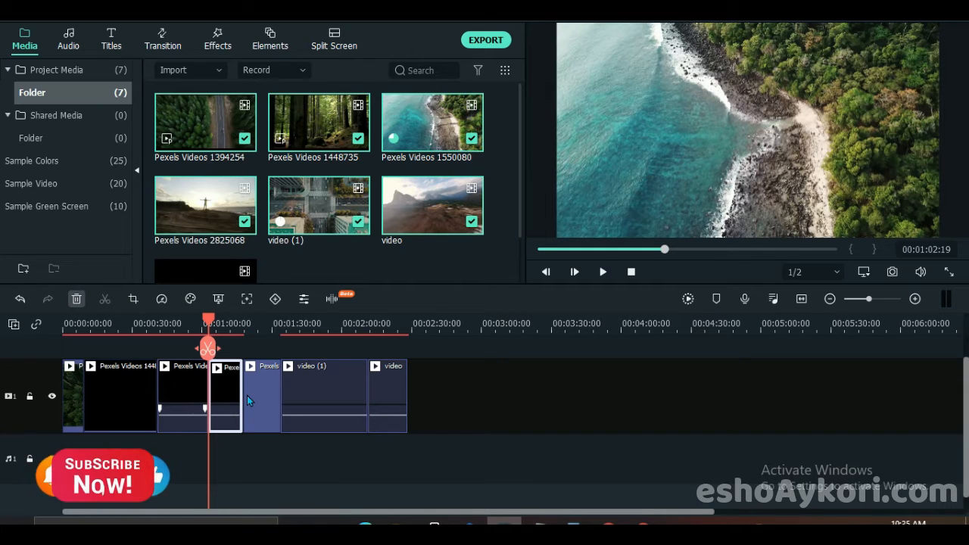
key(Delete)
- Split the video (1) clip at 00:01:39:23 and delete its remaining part
click(277, 392)
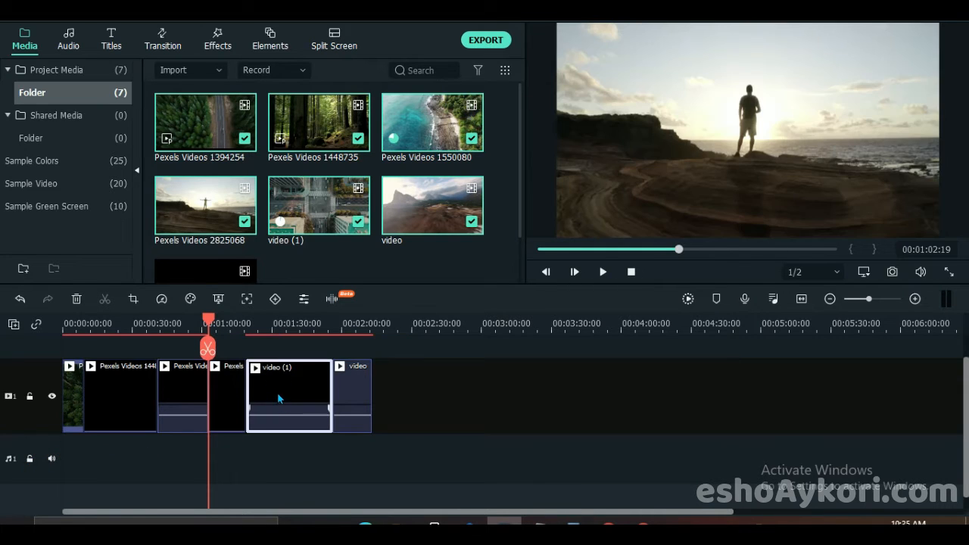
click(295, 324)
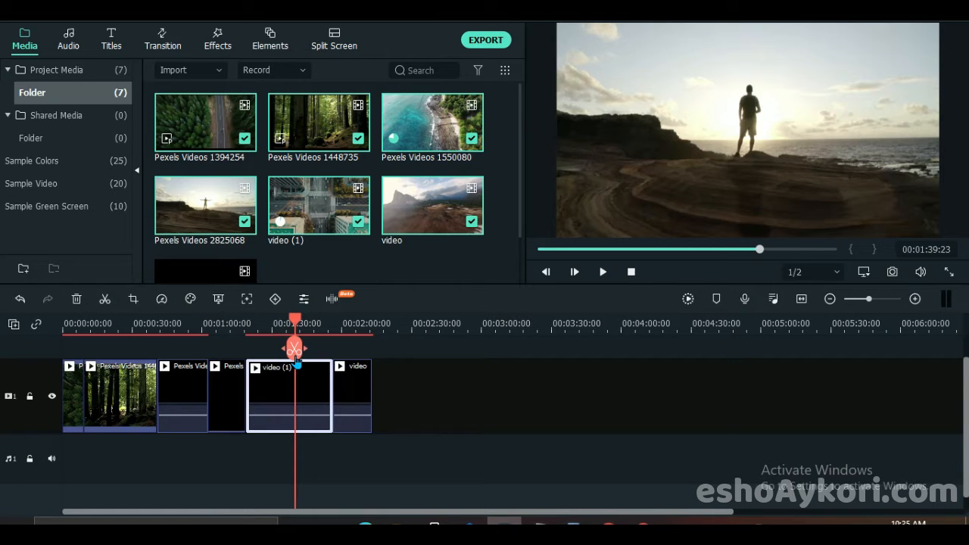
click(295, 348)
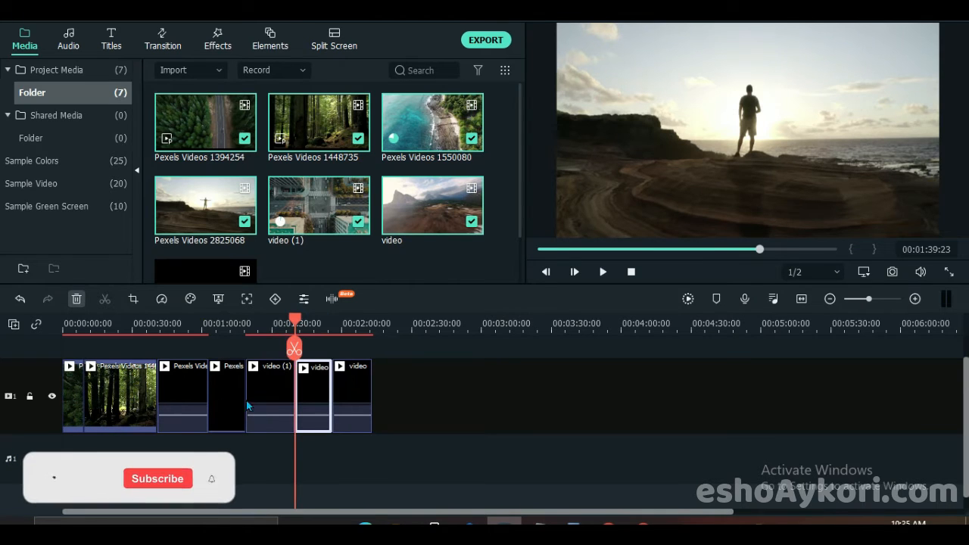
double_click(307, 387)
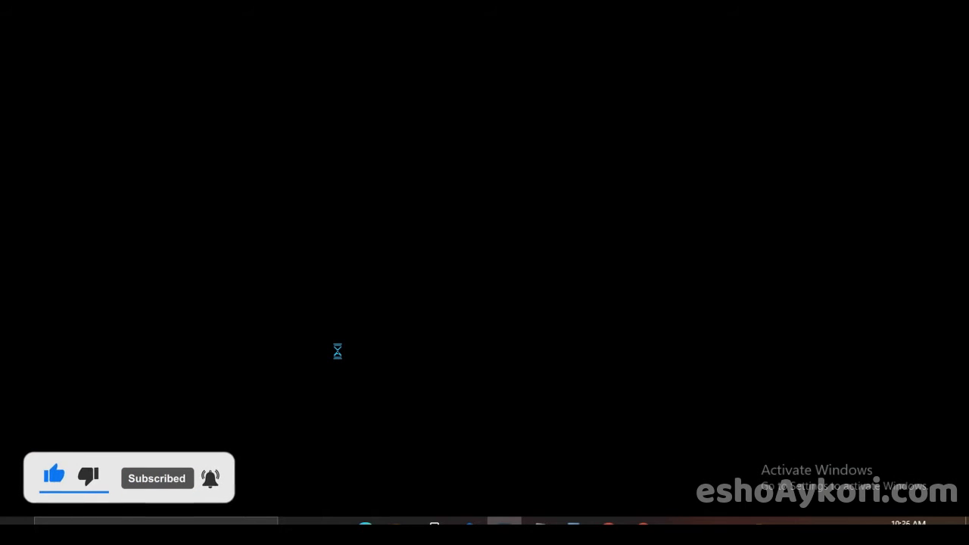
key(Delete)
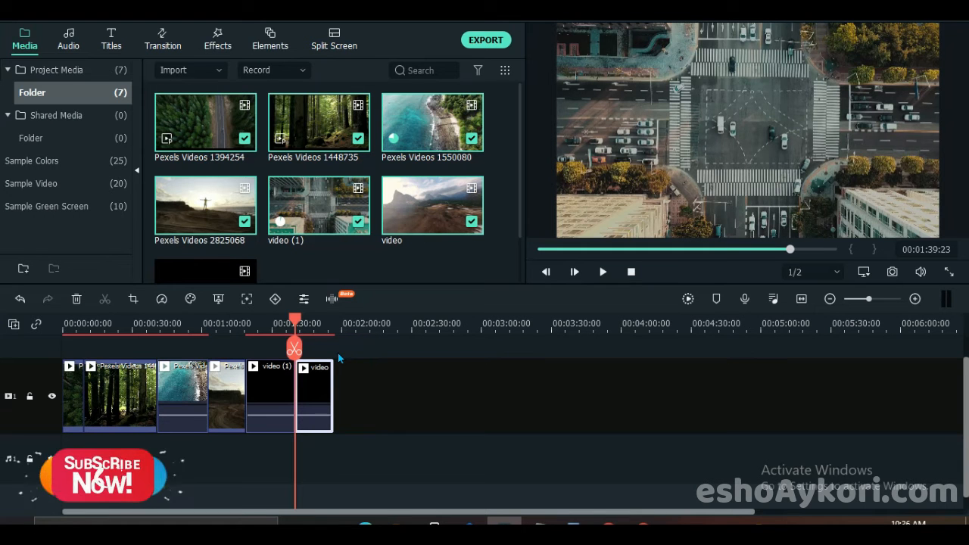
- Split the Pexels Videos 1448735 forest clip at 00:00:27:10 and remove the part after the cut
click(125, 342)
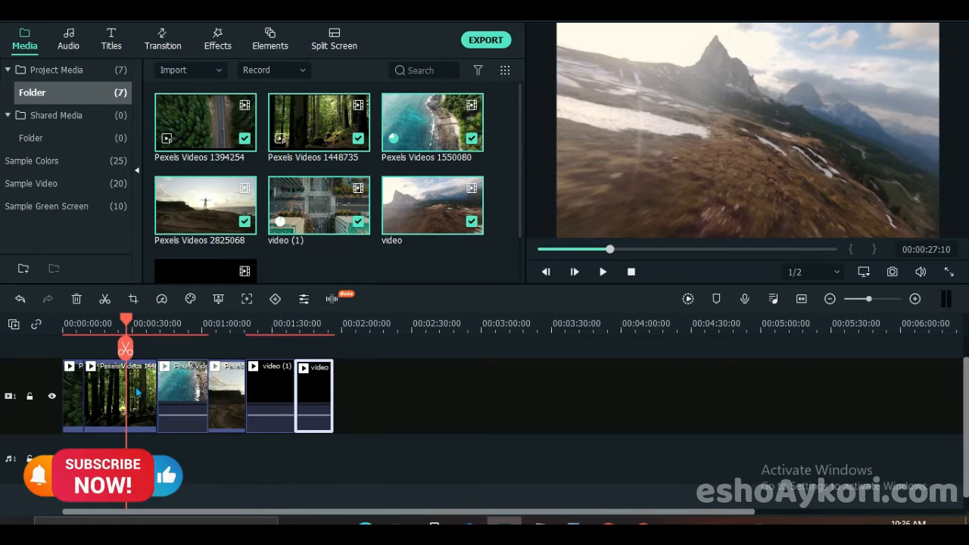
click(140, 393)
click(129, 349)
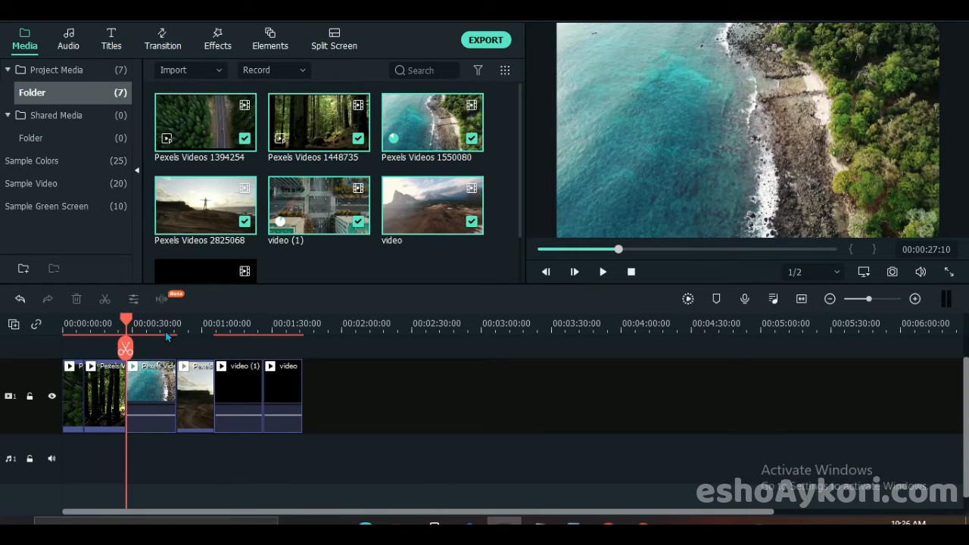
- Detach the audio from the last two timeline clips, video and video (1)
click(289, 393)
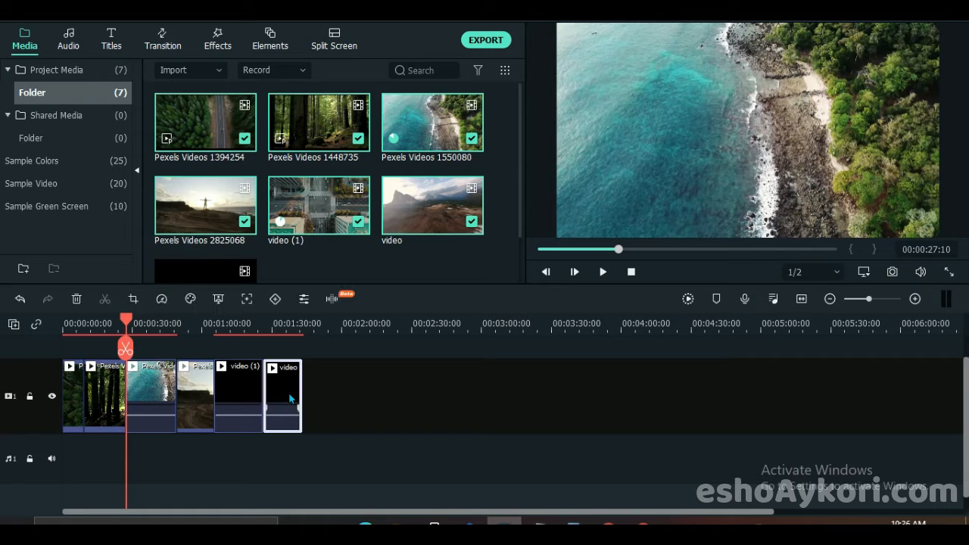
right_click(288, 392)
click(332, 428)
right_click(222, 380)
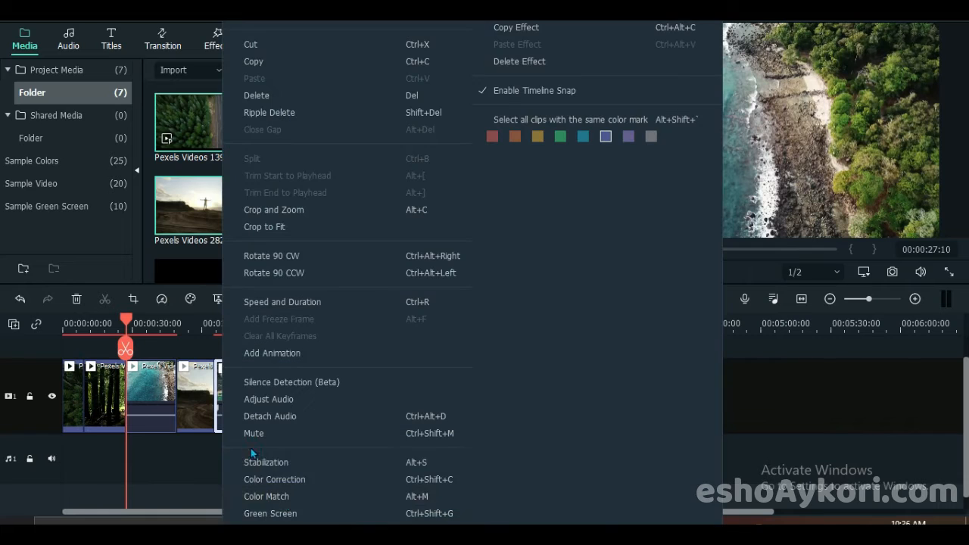
click(278, 419)
- Detach the audio from the Pexels Videos 1550080 coastline clip
right_click(200, 392)
click(145, 396)
right_click(144, 395)
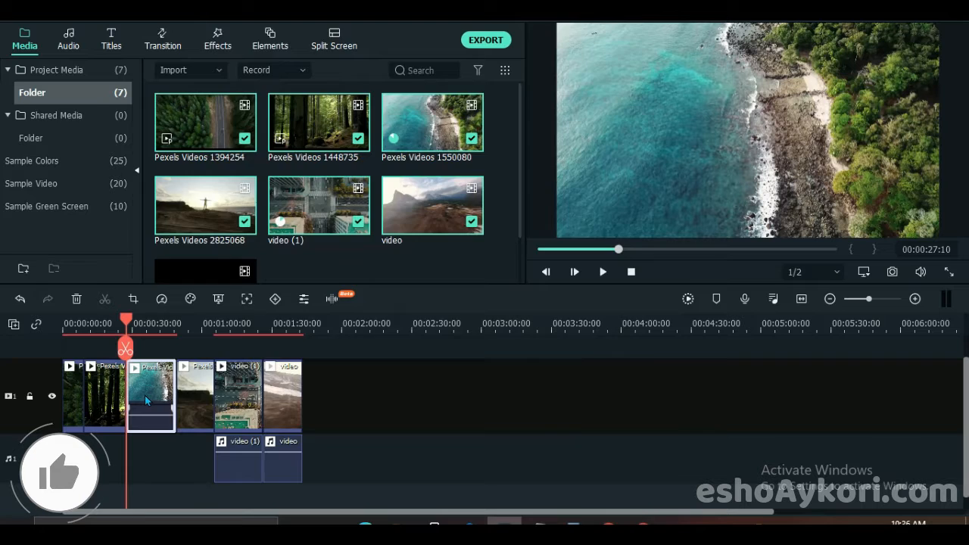
click(189, 460)
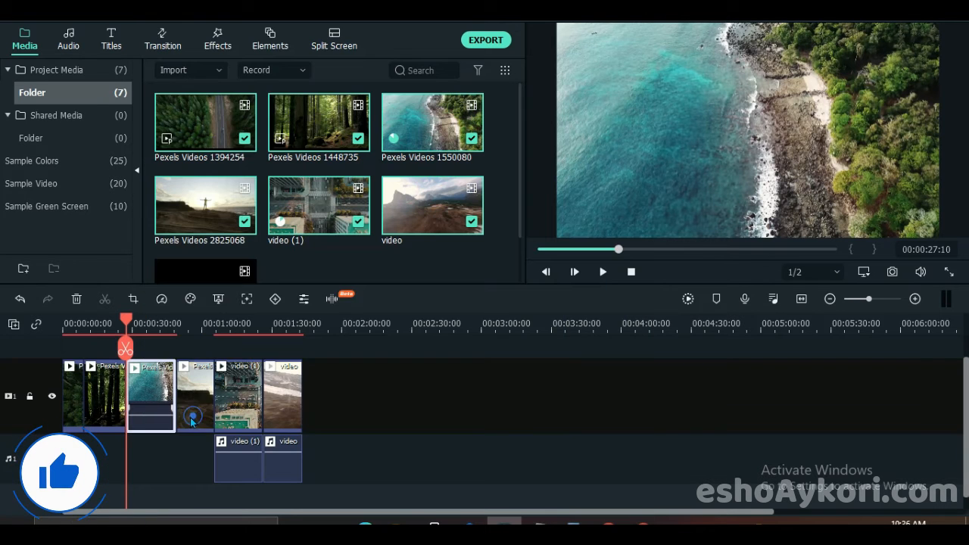
right_click(97, 391)
click(71, 404)
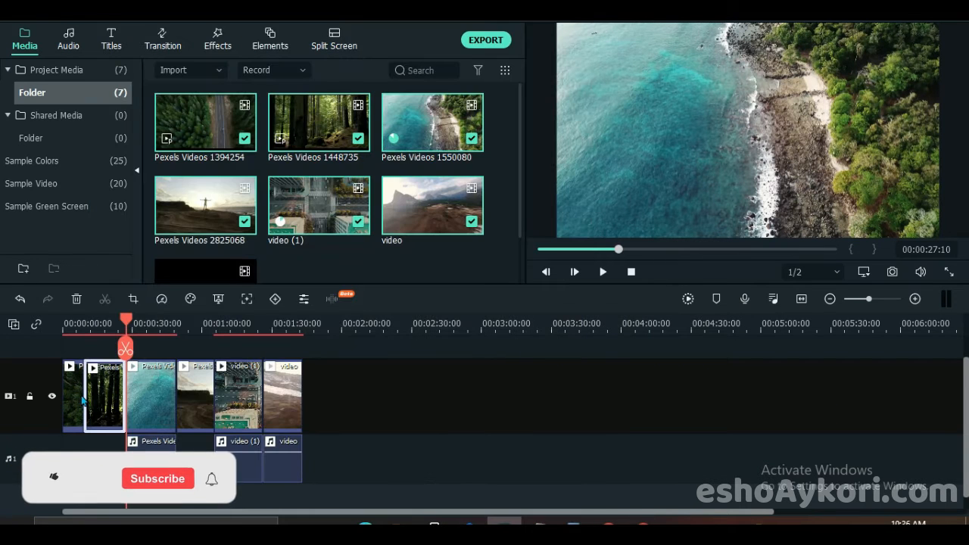
right_click(78, 398)
click(603, 462)
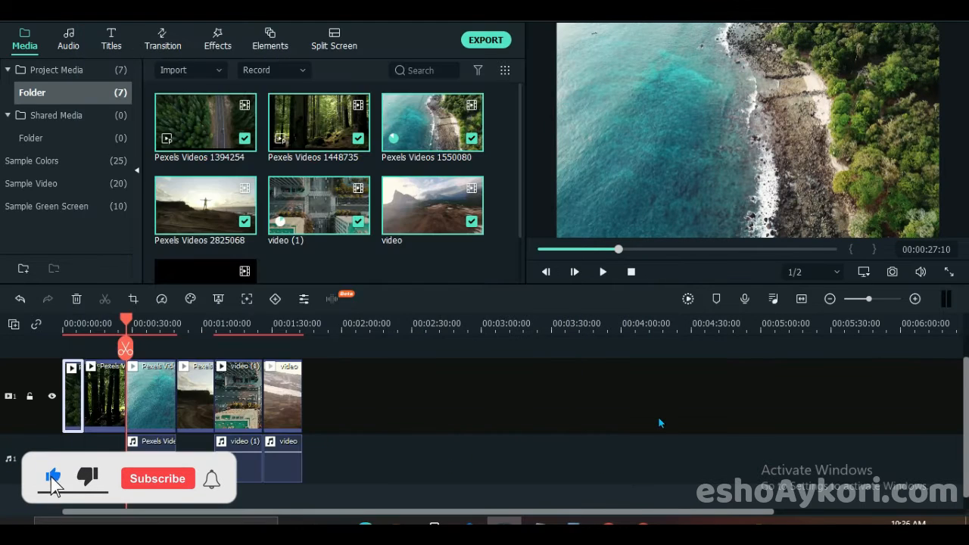
- Delete all three detached audio clips from audio track 1 and render the timeline preview
drag(191, 460, 415, 447)
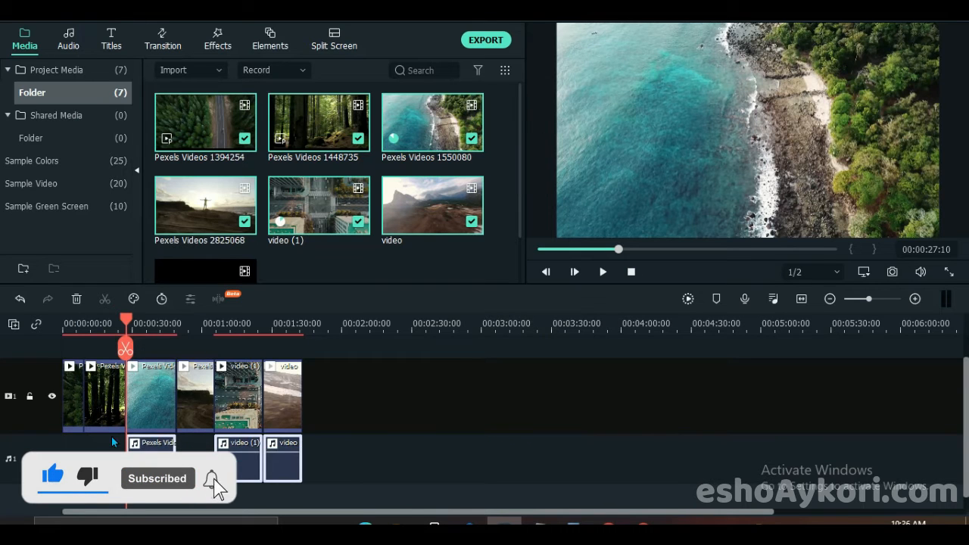
click(76, 298)
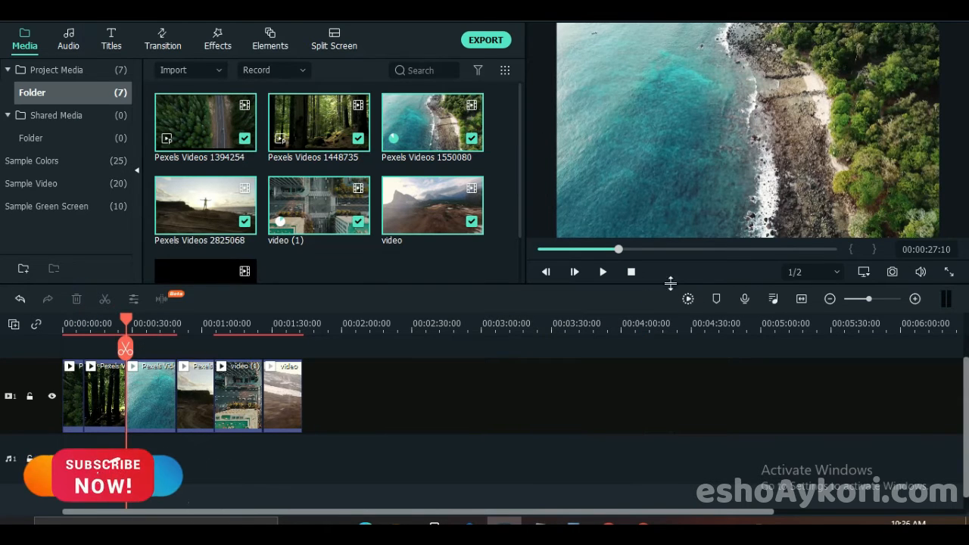
click(687, 298)
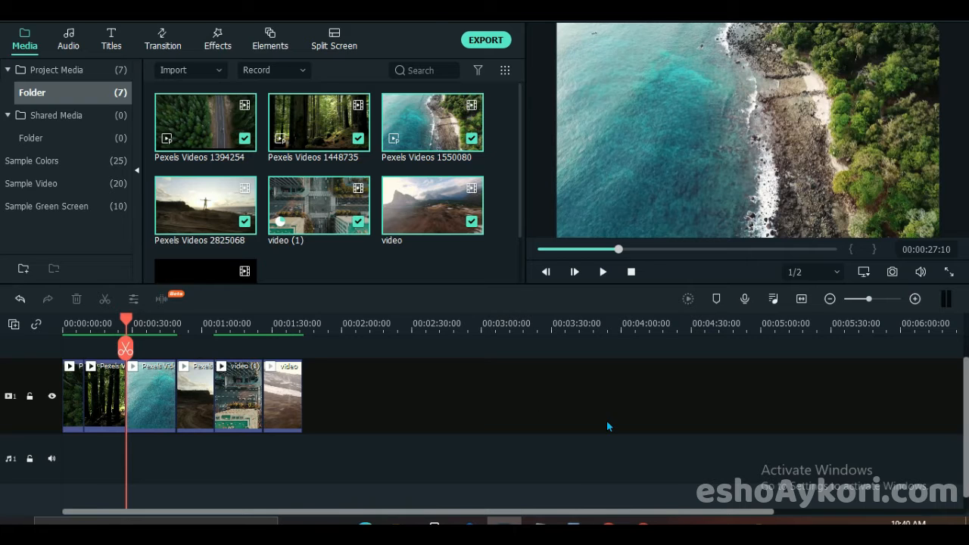
- Return the playhead to the start and preview the included Warp Zoom 3 and Warp Zoom 6 transitions
drag(296, 326, 646, 318)
drag(595, 253, 428, 251)
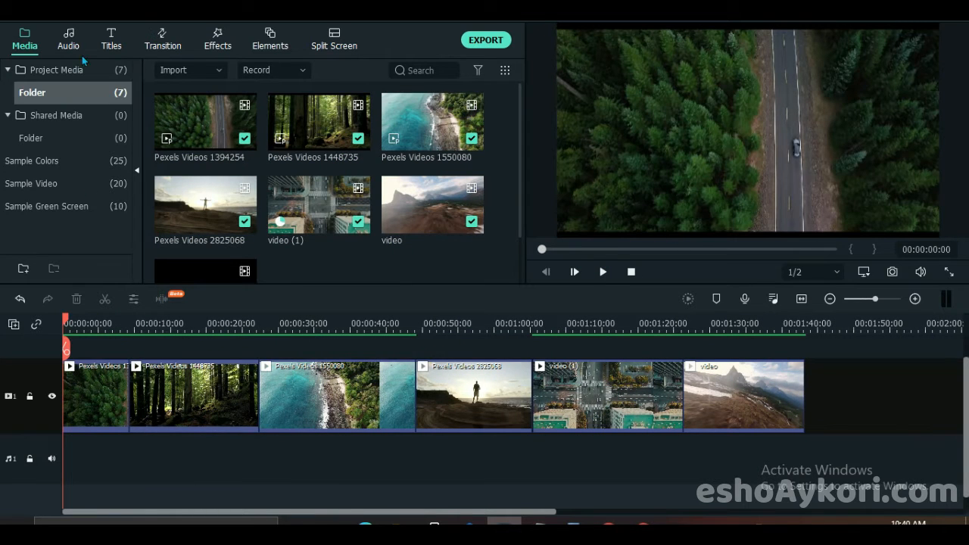
click(165, 39)
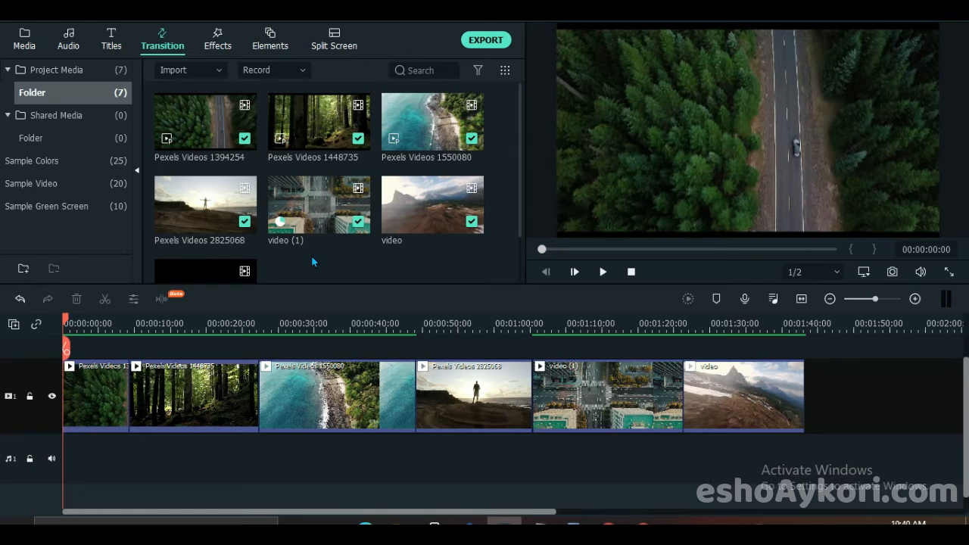
click(38, 109)
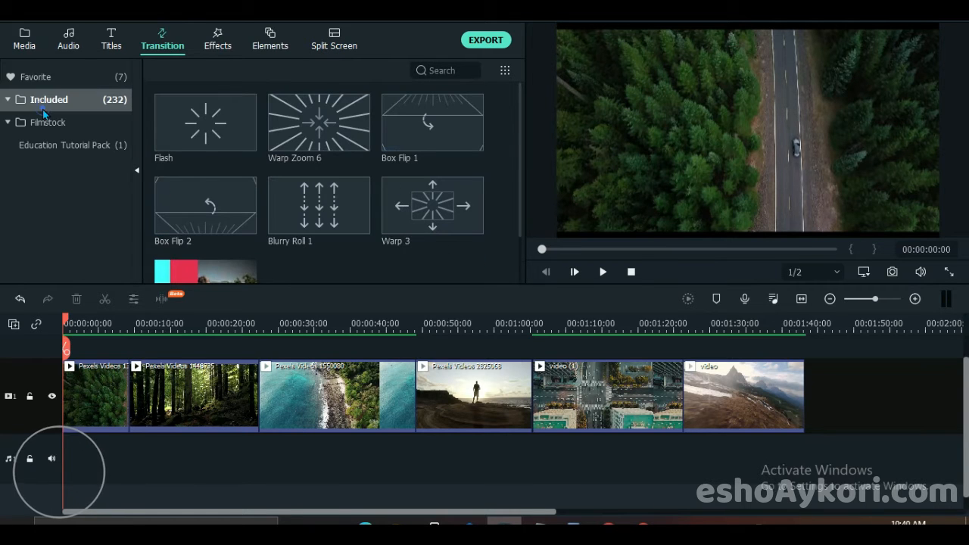
scroll(380, 193, down, 5)
scroll(396, 188, up, 3)
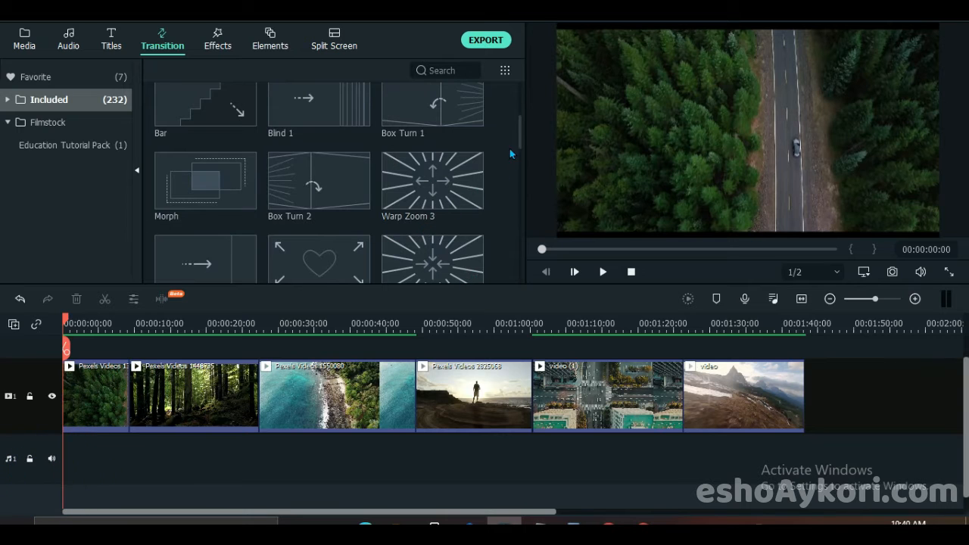
drag(520, 132, 519, 147)
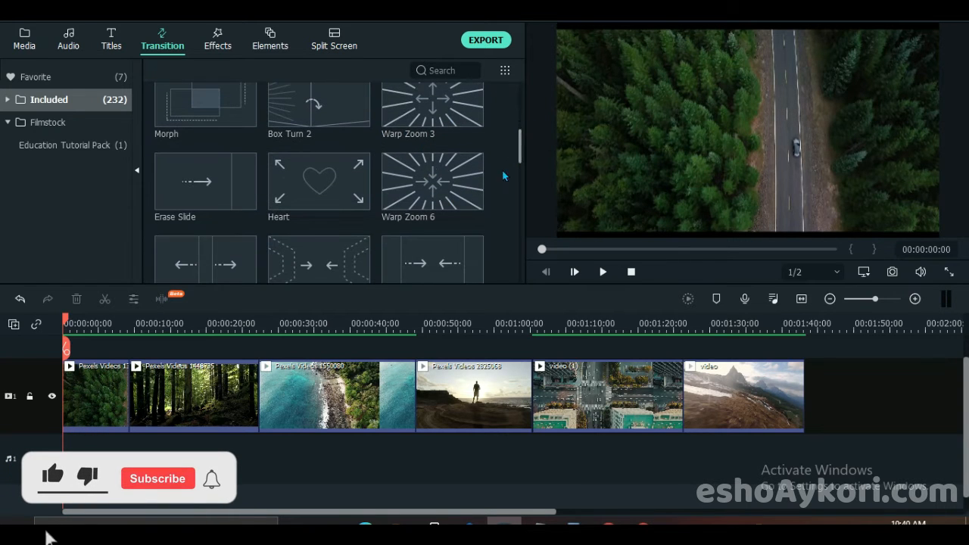
click(430, 115)
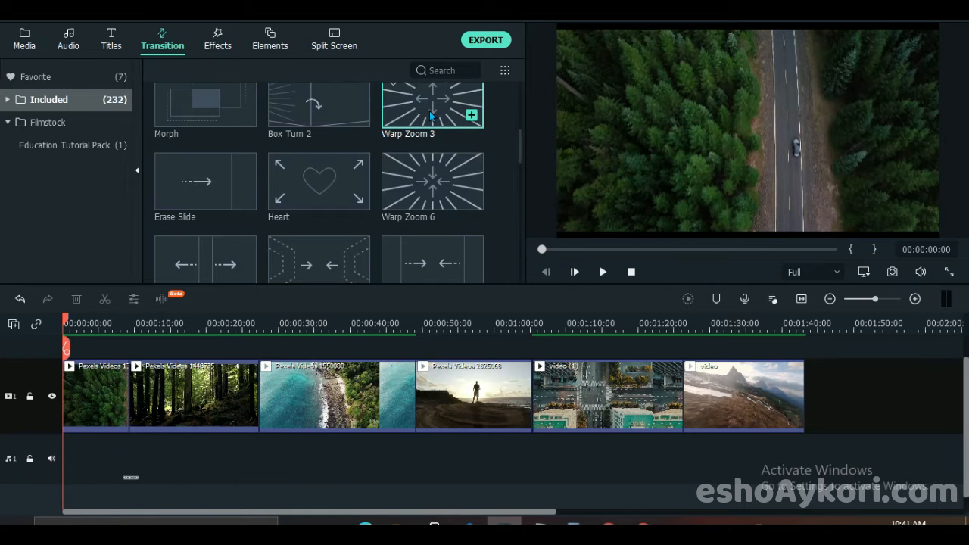
double_click(429, 111)
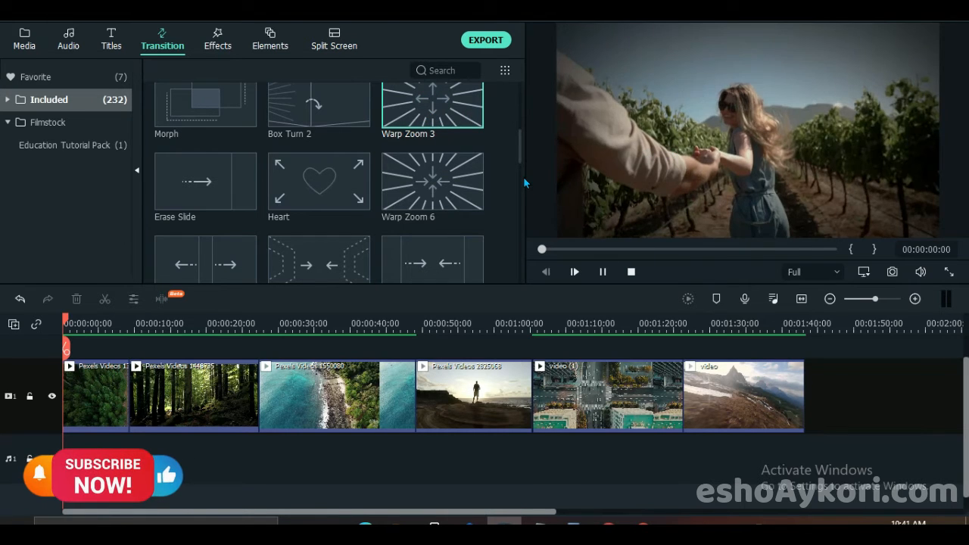
click(438, 192)
double_click(438, 193)
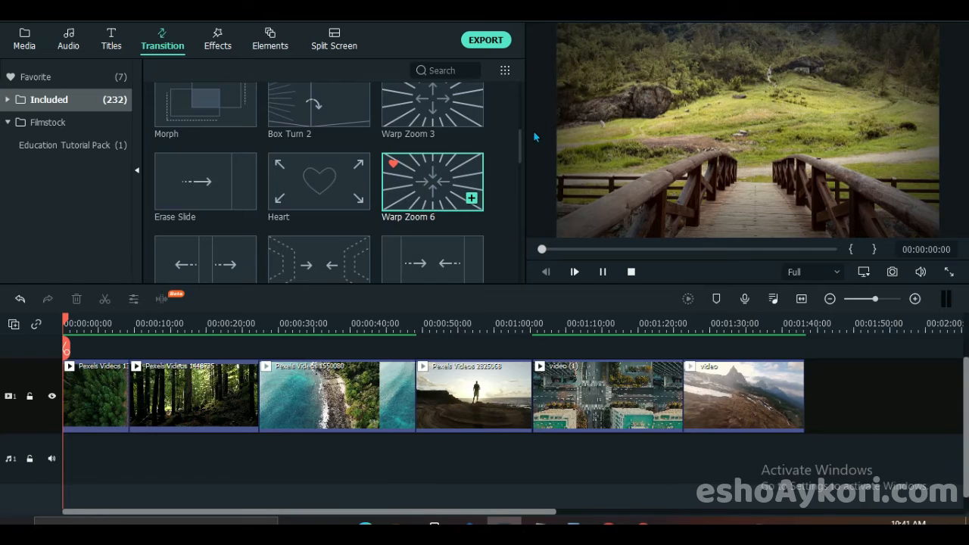
- Apply the Warp Zoom 6 transition to the start of the first clip, Pexels Videos 1394254
drag(432, 172, 267, 286)
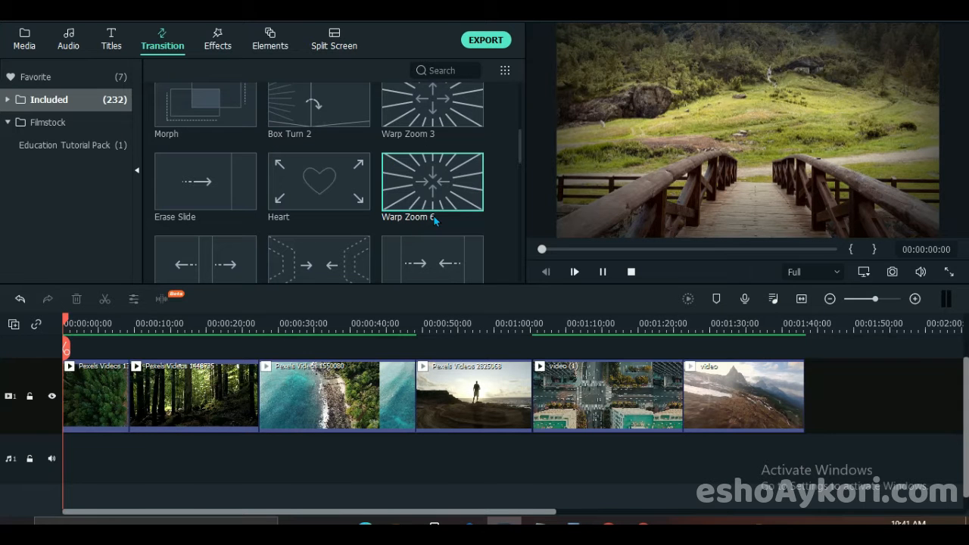
drag(419, 180, 120, 381)
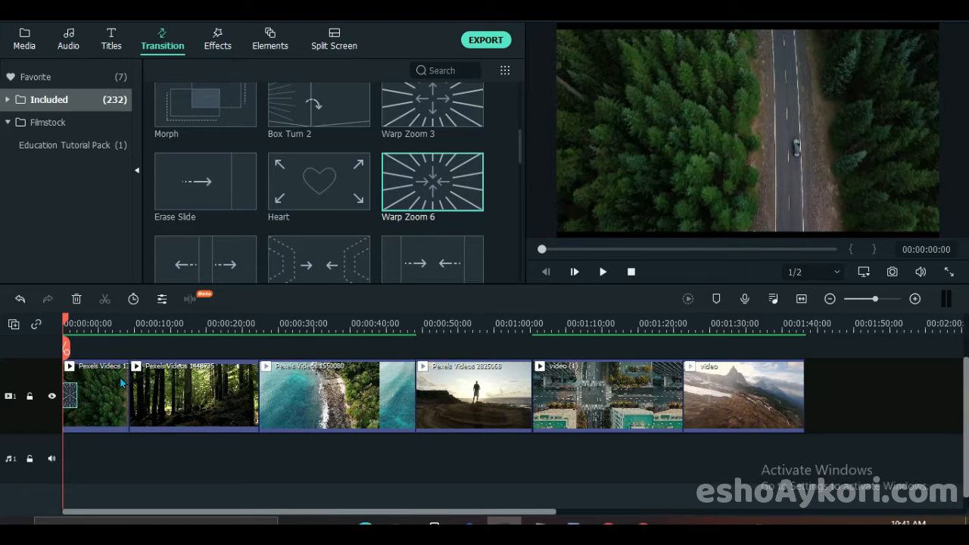
drag(134, 324, 497, 340)
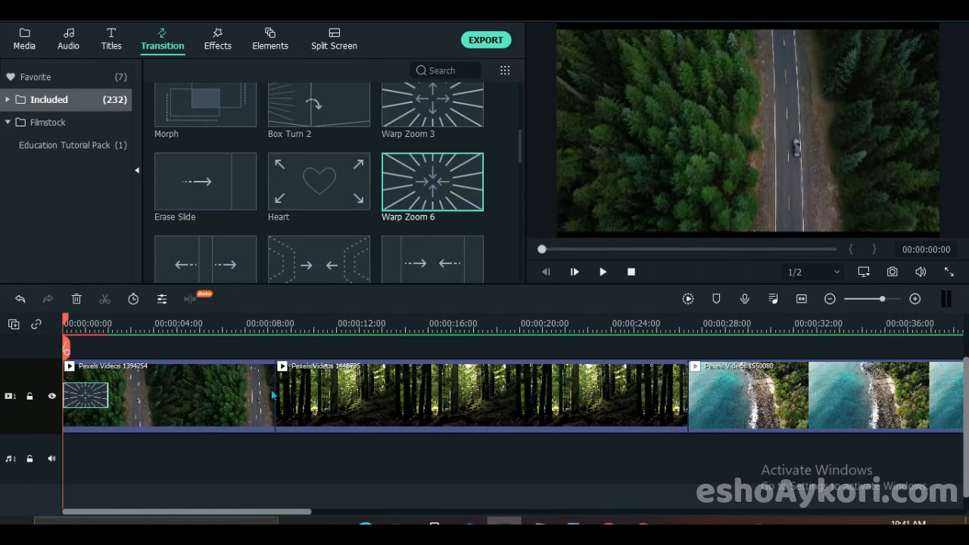
- Apply the Warp Zoom 6 transition to each of the five joins between the six clips on video track 1
drag(415, 184, 267, 404)
drag(457, 330, 180, 336)
drag(428, 181, 271, 371)
drag(398, 205, 395, 398)
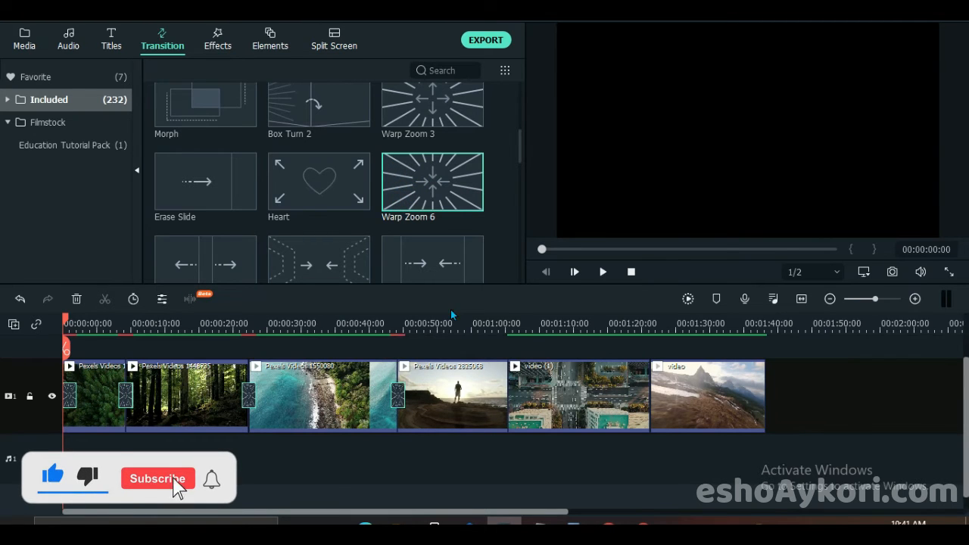
drag(424, 181, 505, 401)
drag(450, 215, 649, 408)
drag(426, 191, 616, 412)
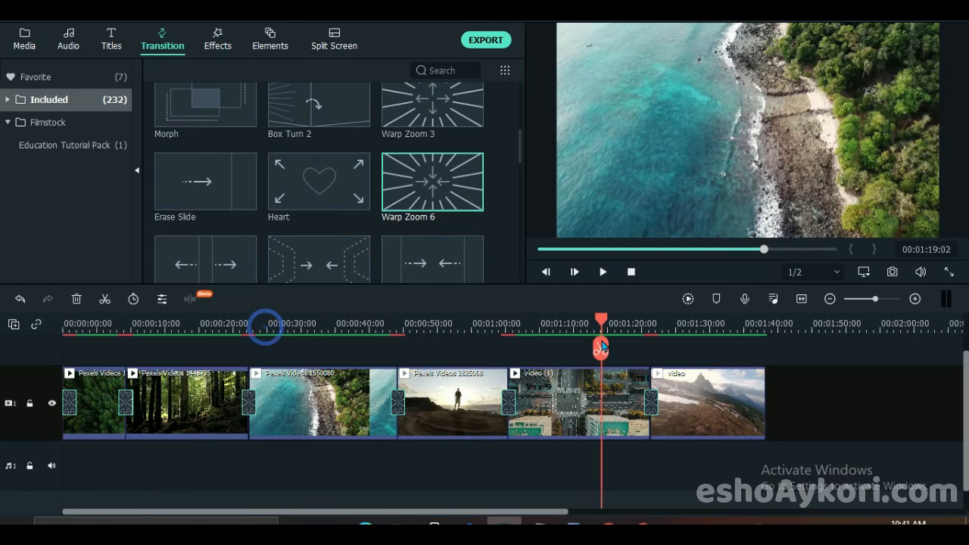
- Set the duration to 1 second for the transition opening Pexels Videos 1394254 and the one leading into Pexels Videos 1448735
drag(605, 325, 653, 306)
drag(655, 249, 256, 283)
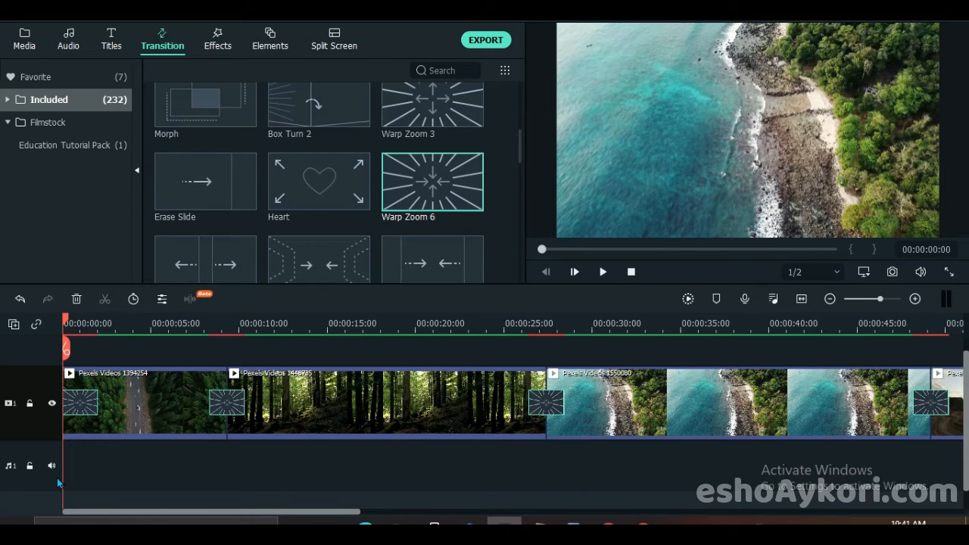
double_click(88, 407)
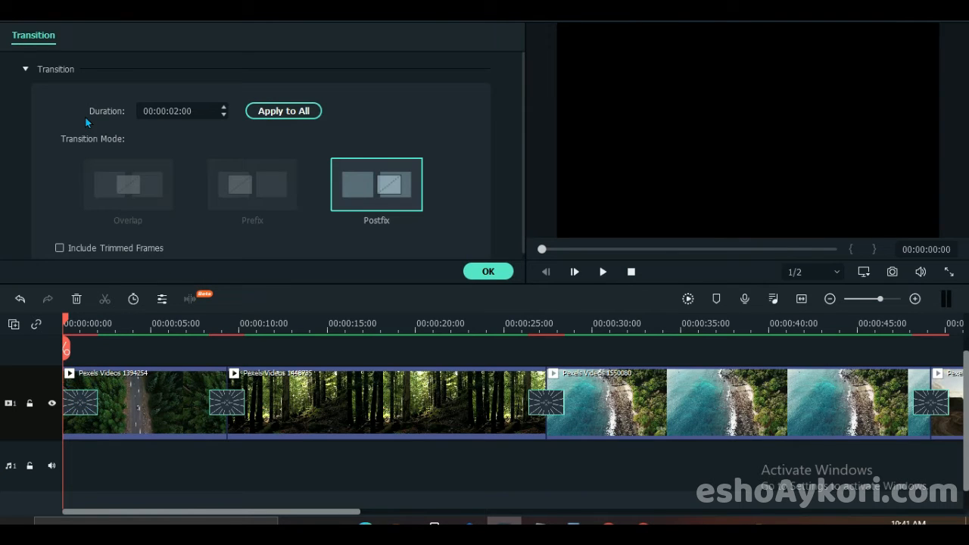
click(179, 111)
text(1)
click(228, 390)
click(179, 111)
click(177, 110)
text(1)
- Set the duration of the transition between Pexels Videos 1448735 and Pexels Videos 1550080 to 1 second
click(542, 401)
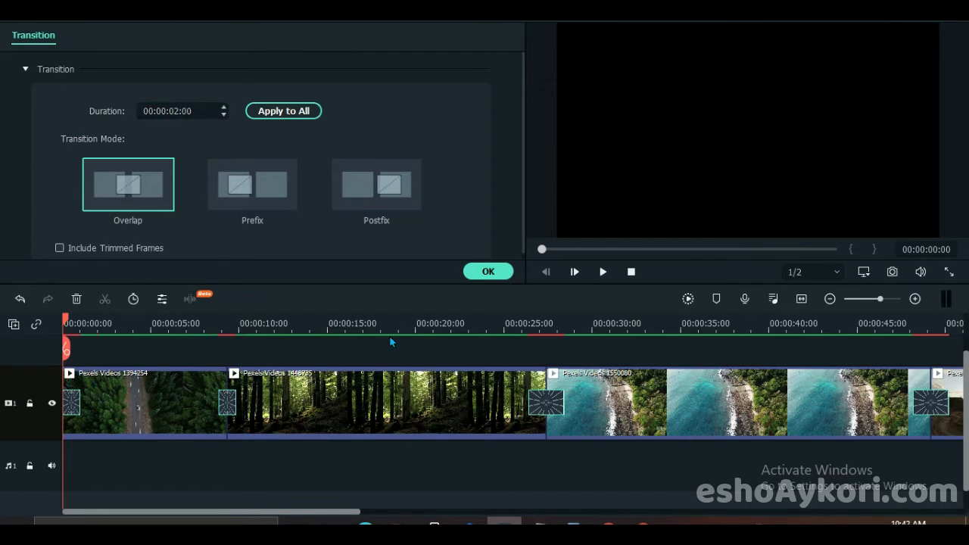
click(173, 104)
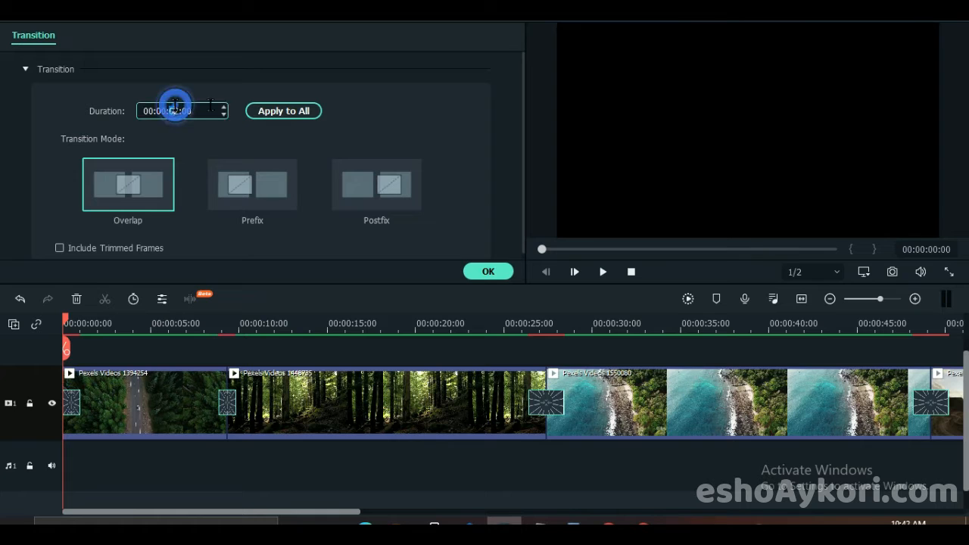
text(1)
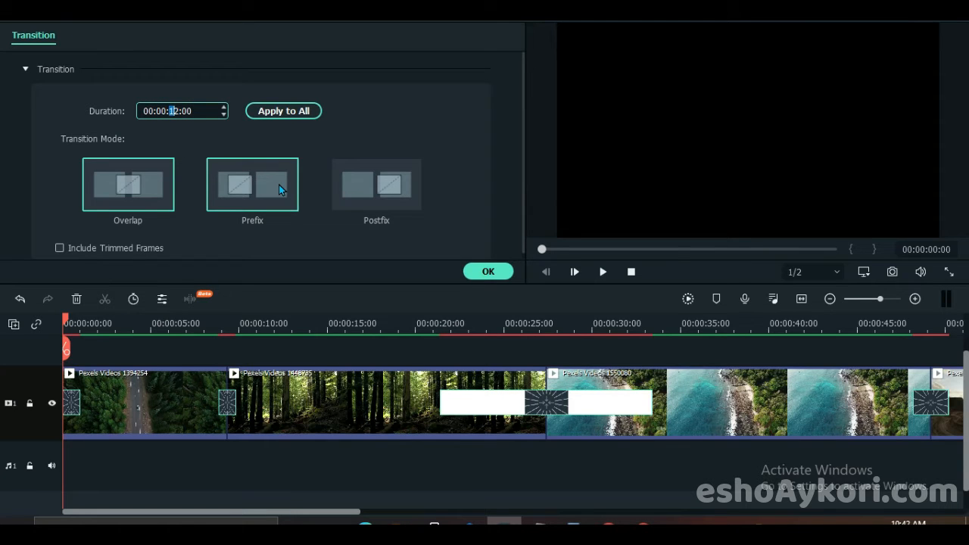
text(01)
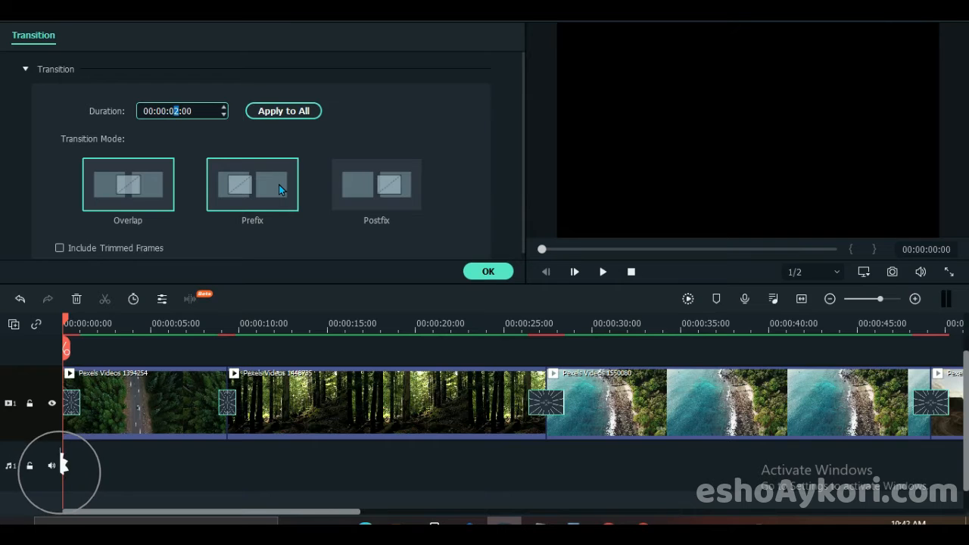
- Set the last three transitions, into Pexels Videos 2825068, video (1) and video, to a duration of 1 second each
drag(517, 325, 277, 339)
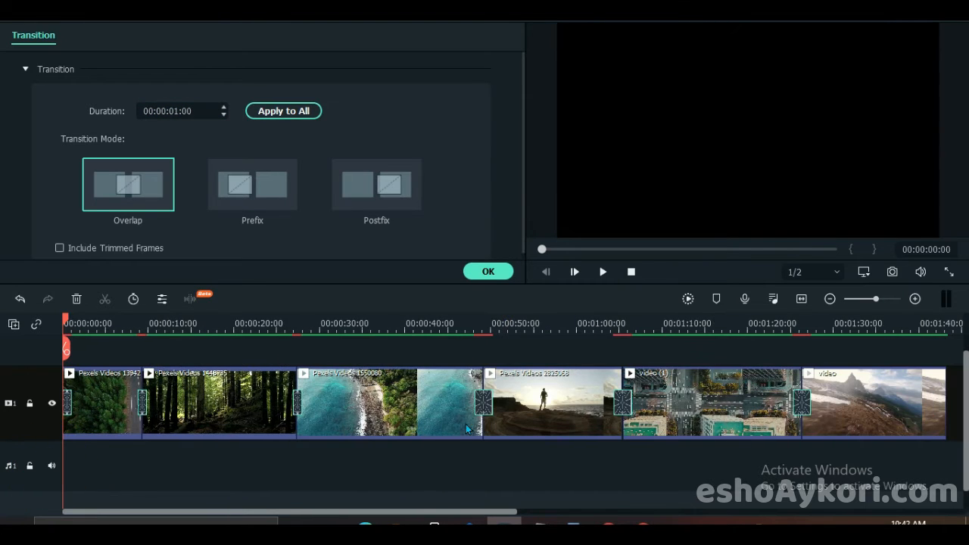
click(482, 402)
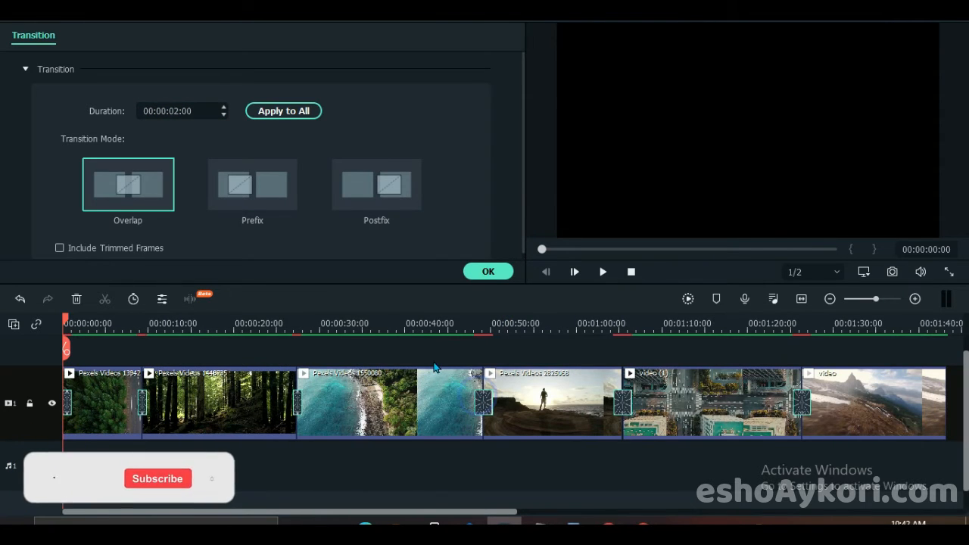
click(179, 108)
text(1)
click(622, 403)
click(178, 110)
text(1)
click(802, 405)
click(178, 111)
text(1)
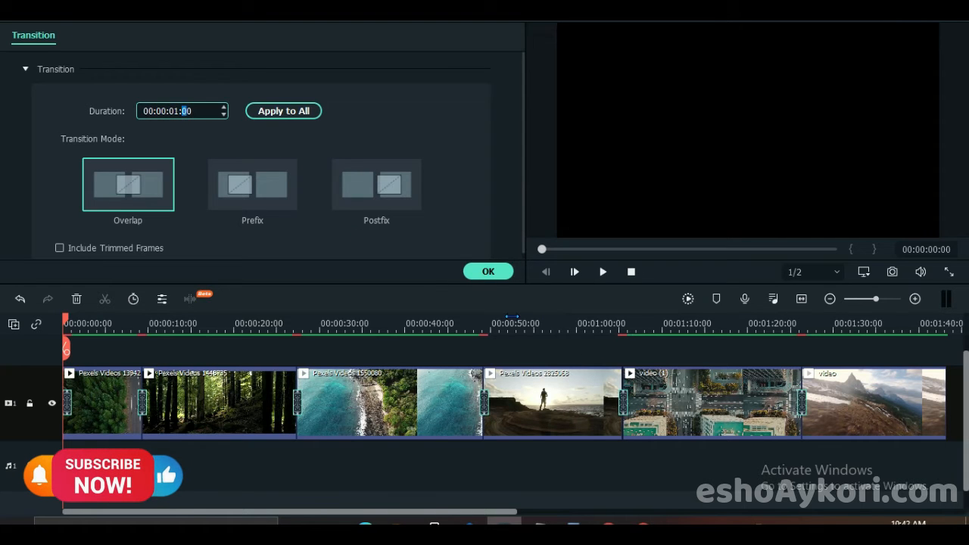
click(488, 271)
- Place the Transition Sound effect clip from the project media on a track above the first clip, at the timeline's start
click(29, 36)
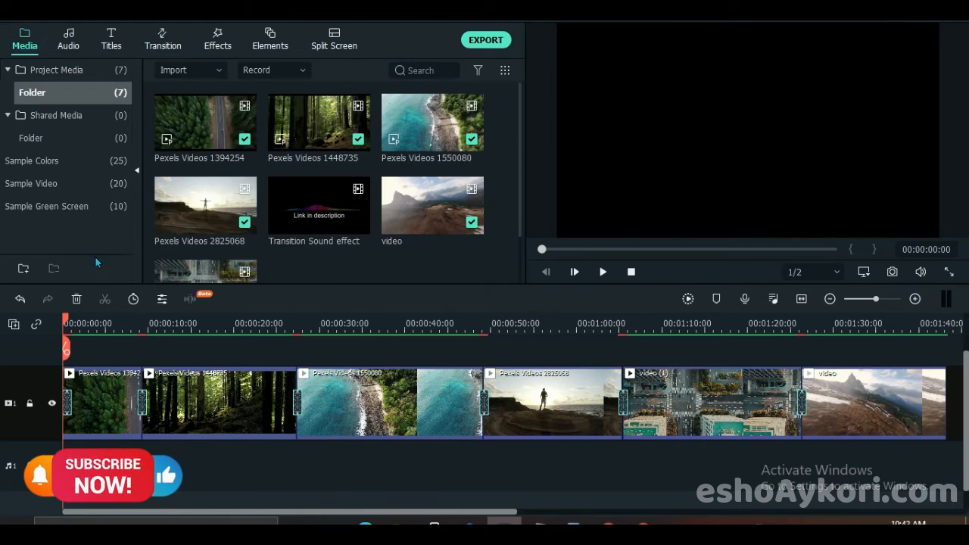
drag(98, 323, 243, 345)
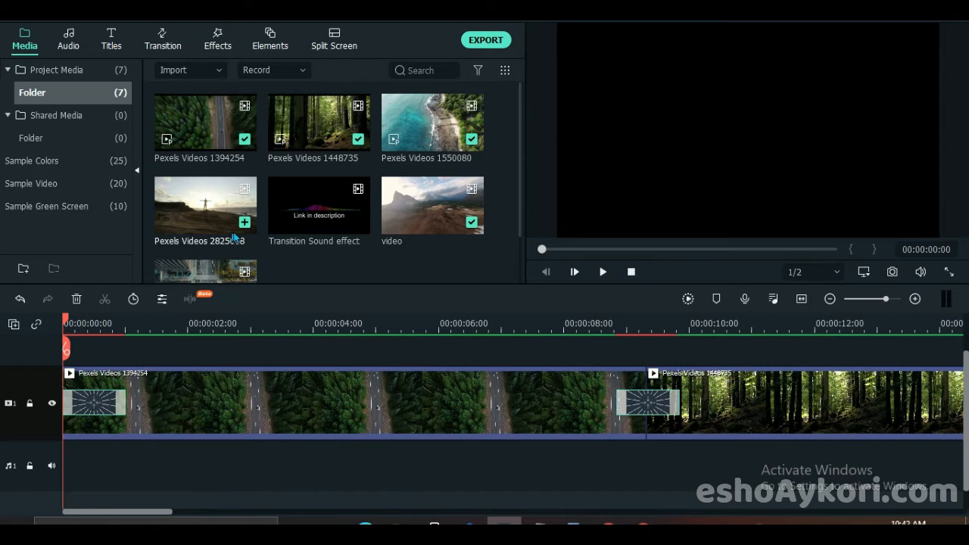
mouse_move(289, 223)
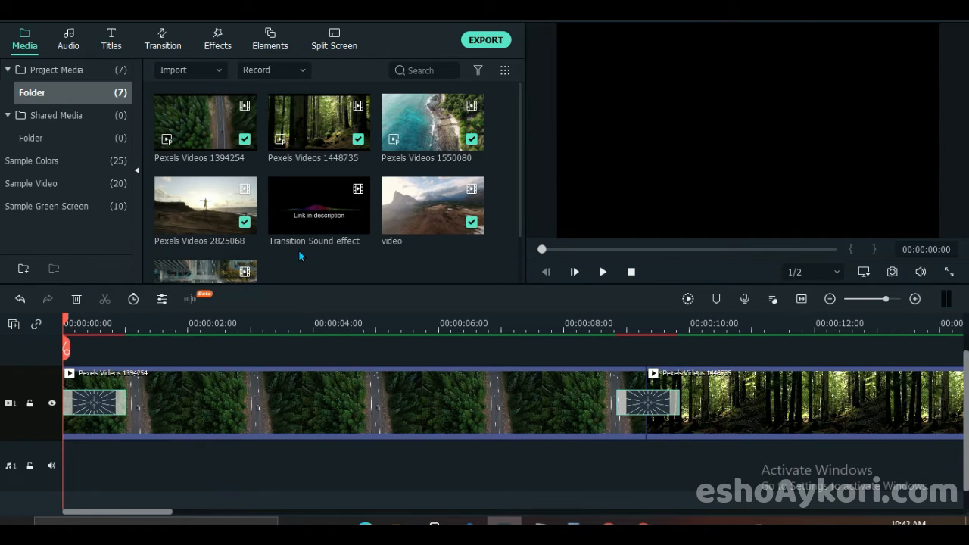
scroll(225, 387, up, 1)
drag(306, 198, 36, 370)
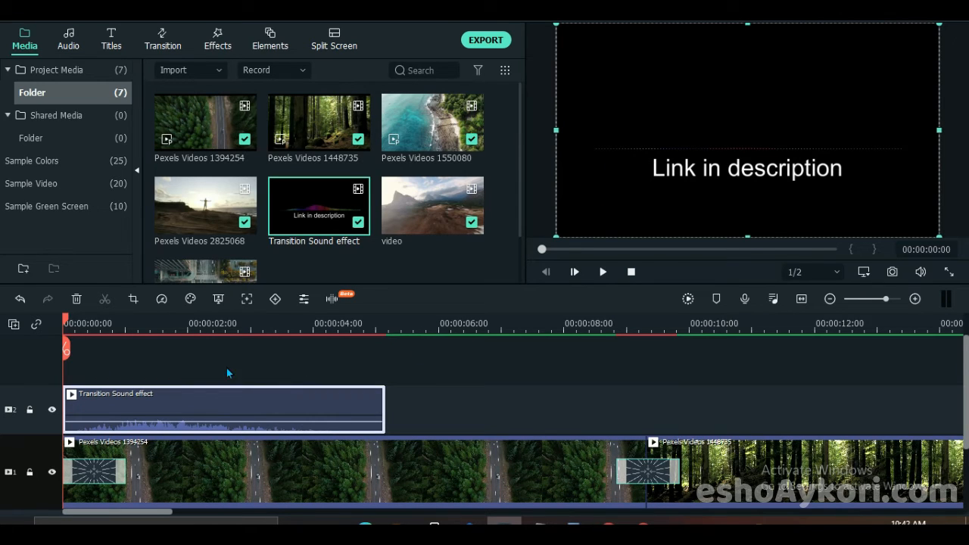
- Detach the audio from the Transition Sound effect clip and delete its video part, keeping the sound on audio track 1
right_click(169, 399)
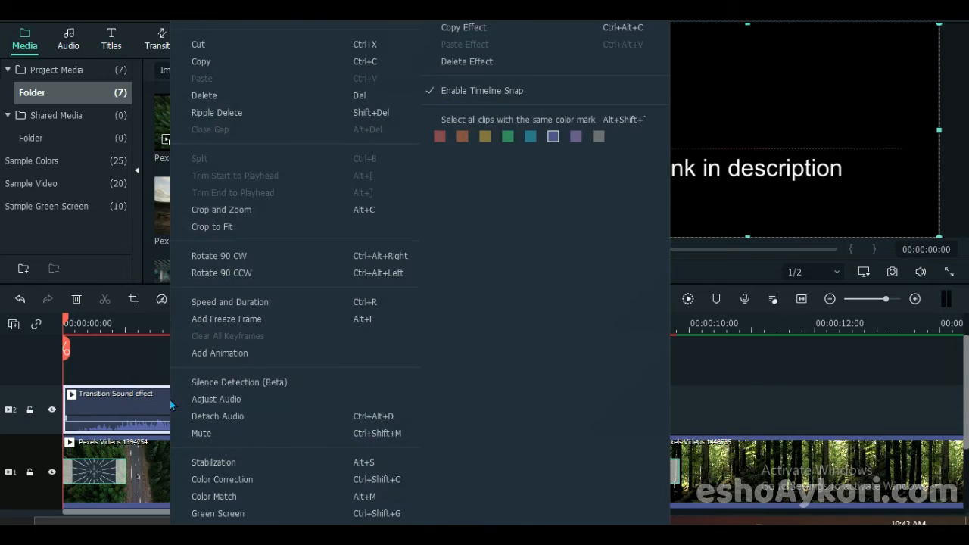
click(229, 416)
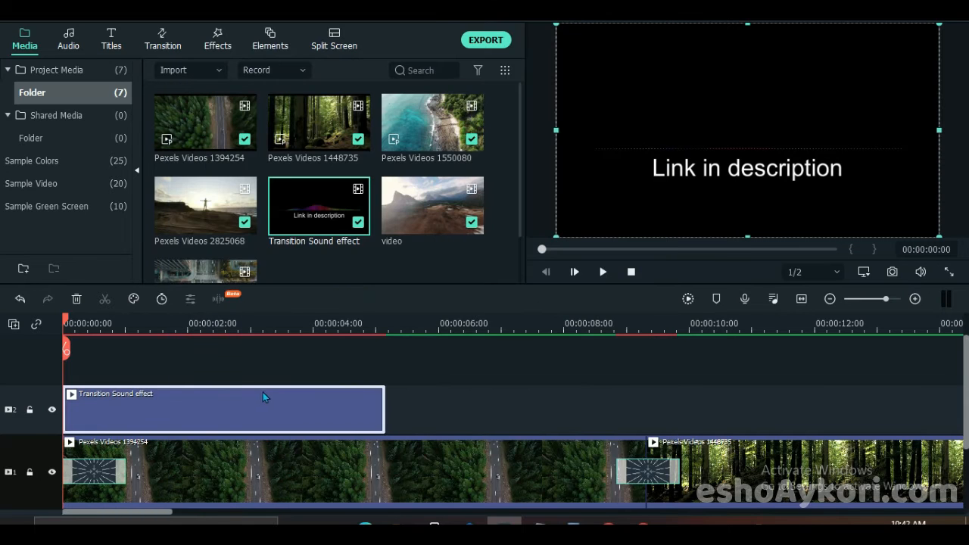
scroll(175, 360, down, 4)
scroll(178, 435, up, 3)
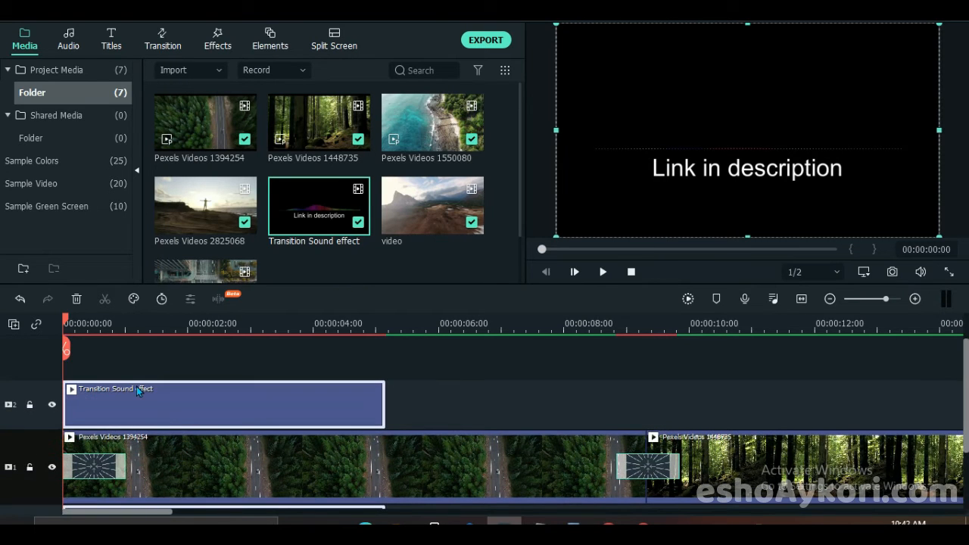
click(75, 298)
scroll(100, 383, down, 2)
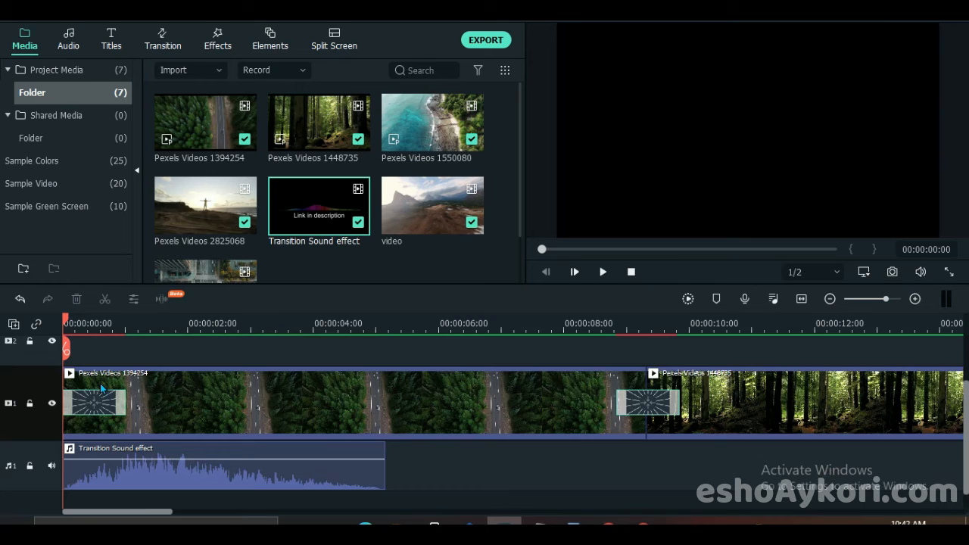
scroll(100, 383, down, 1)
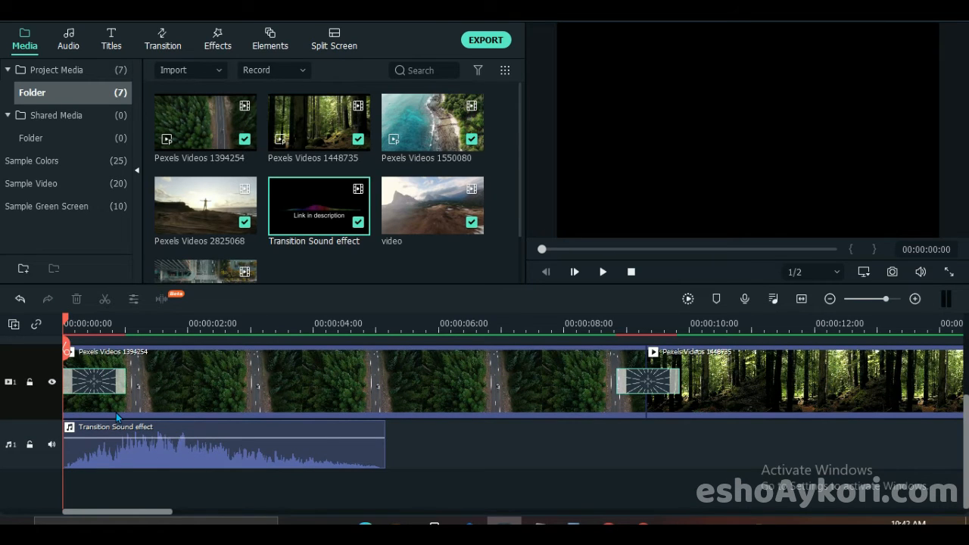
- Speed up the Transition Sound effect audio to Fast 2x
click(130, 460)
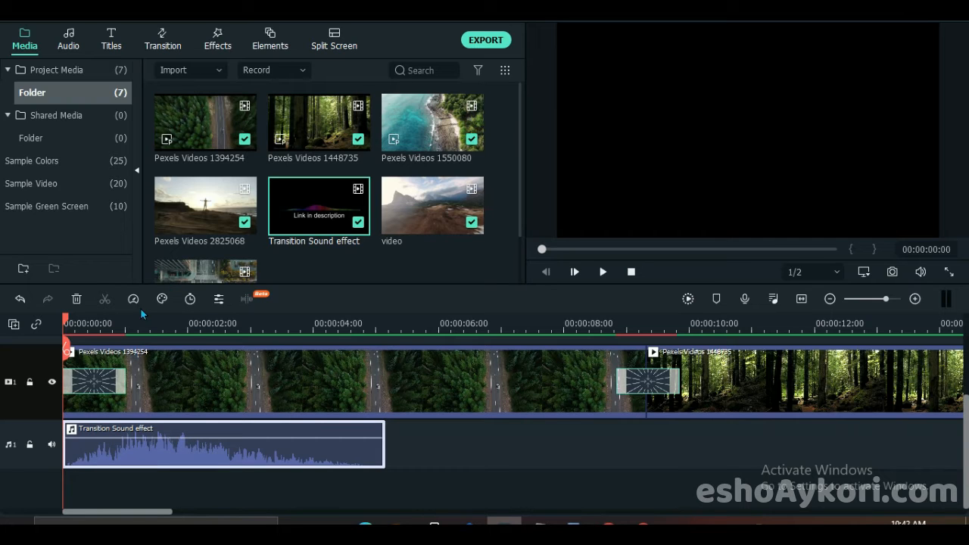
click(133, 300)
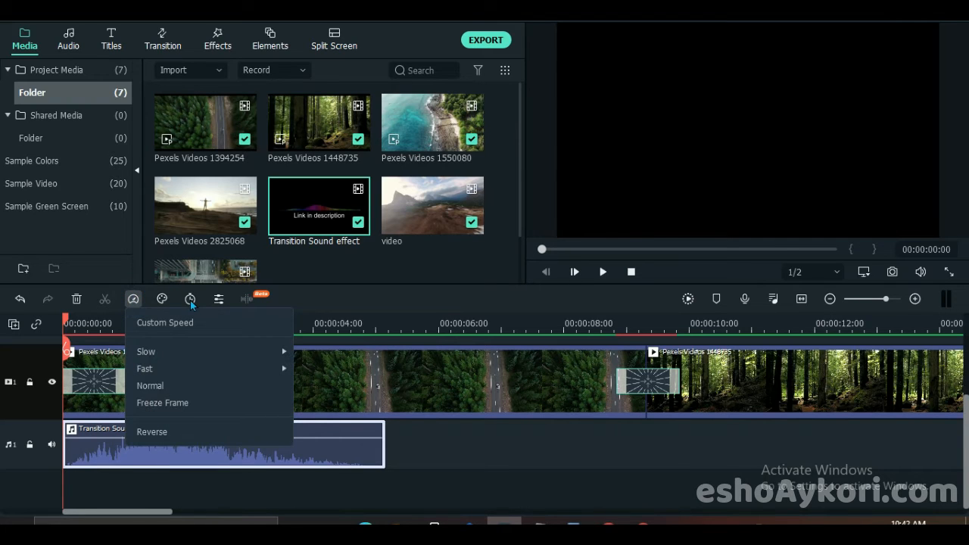
mouse_move(168, 369)
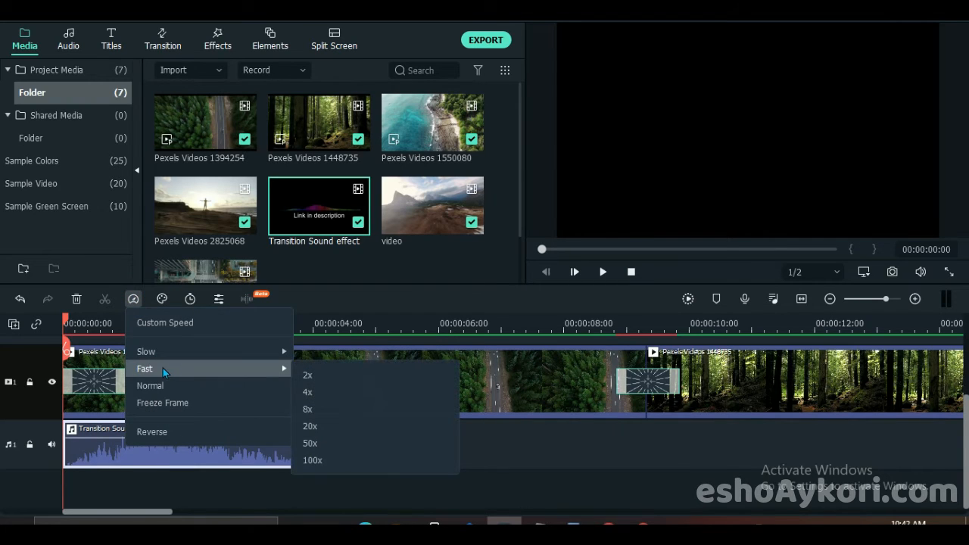
click(297, 374)
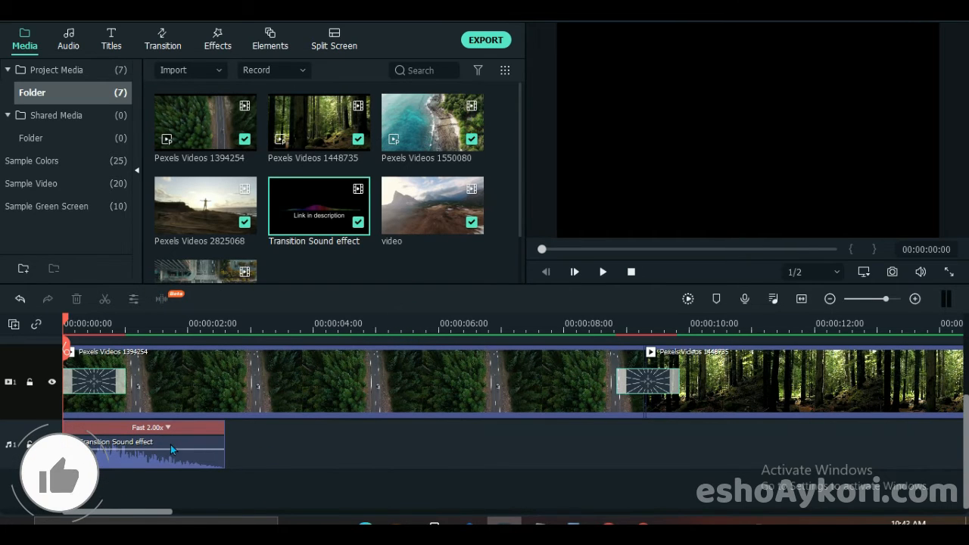
- Copy the sped-up sound effect and paste it at the start of the transition into Pexels Videos 1448735
click(335, 443)
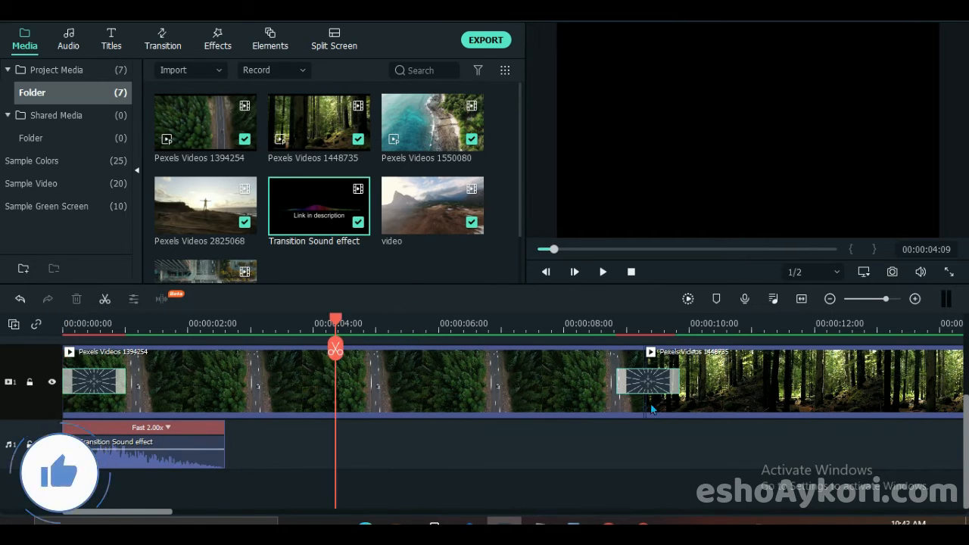
click(171, 464)
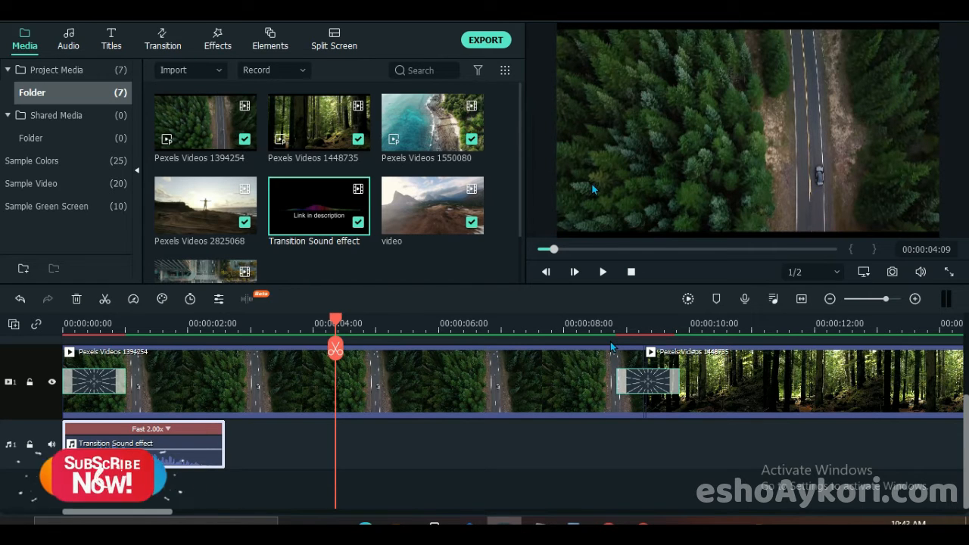
click(614, 320)
key(ctrl+v)
- Paste the sound effect on audio track 1 at the transitions into Pexels Videos 1550080 and Pexels Videos 2825068
drag(683, 327, 191, 327)
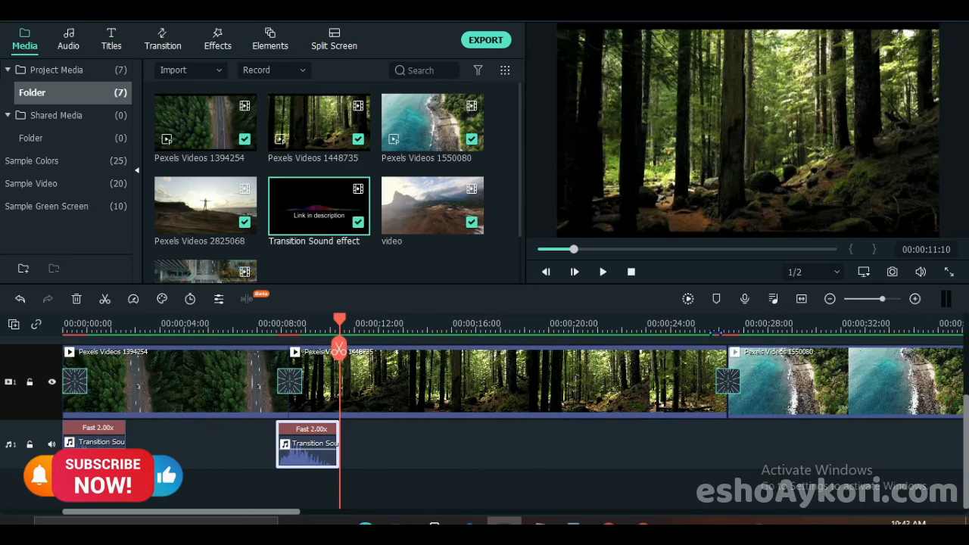
click(715, 330)
key(ctrl+v)
drag(730, 333, 466, 345)
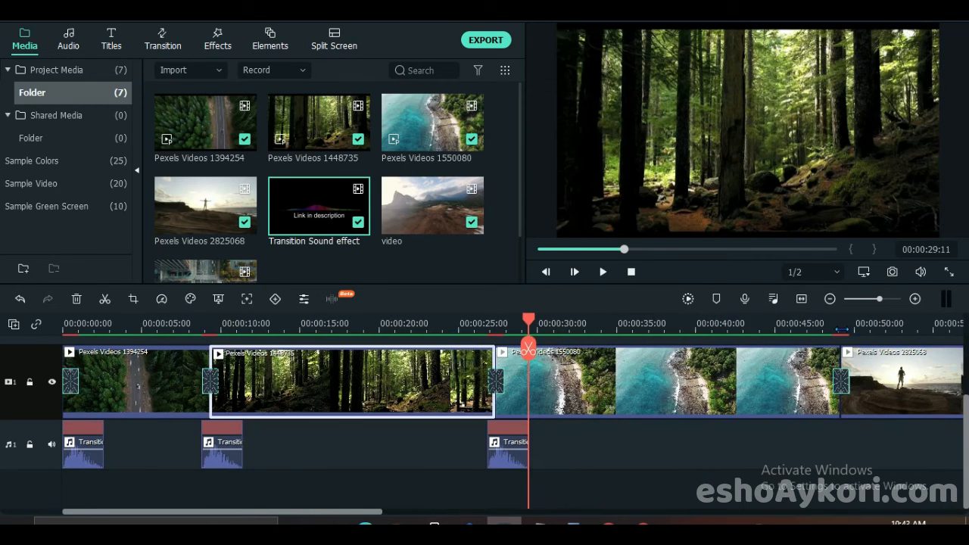
click(831, 330)
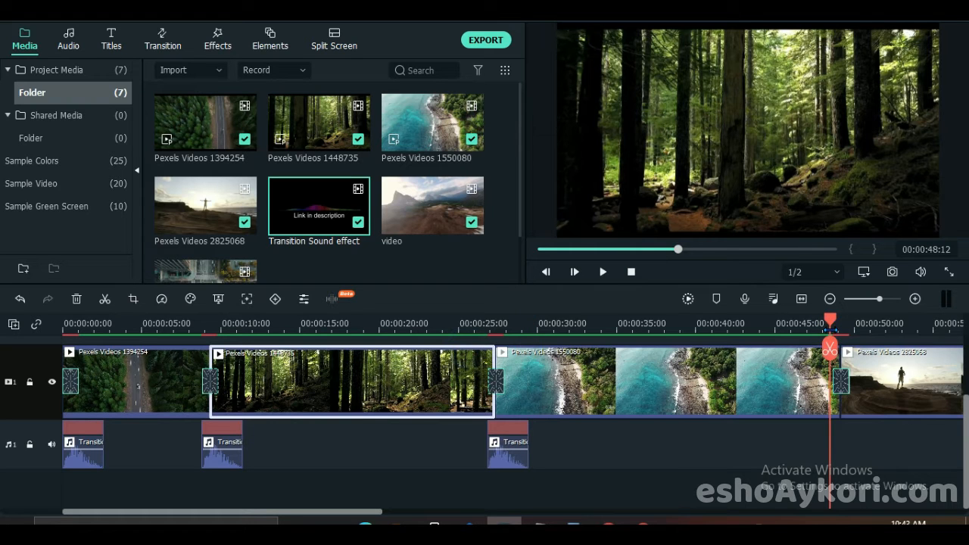
key(ctrl+v)
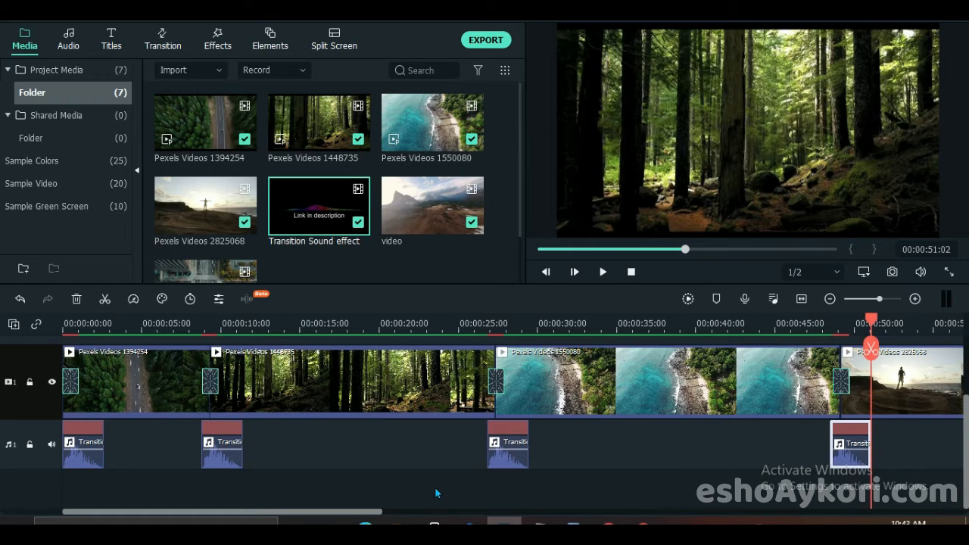
- Paste the sound effect on audio track 1 at the transitions into the video (1) and video clips
drag(376, 512, 664, 519)
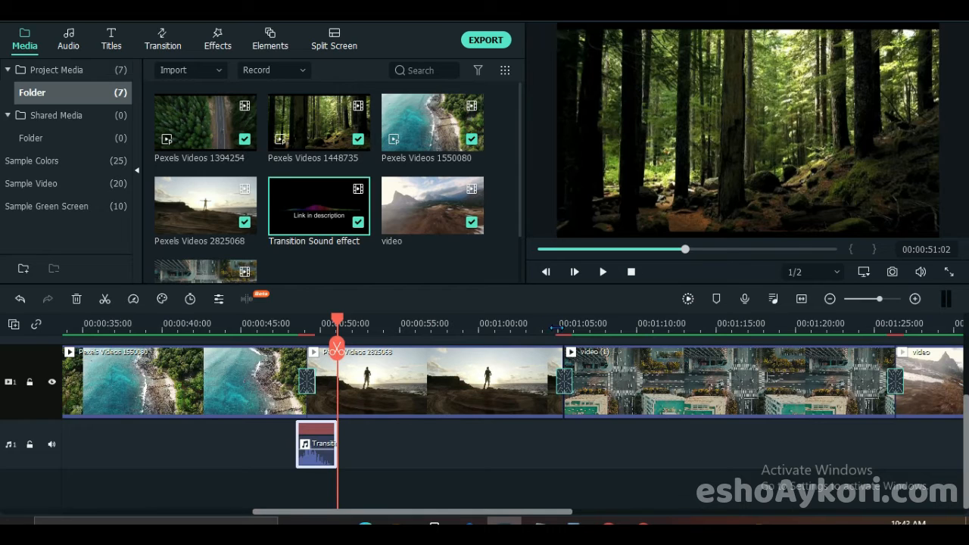
click(557, 324)
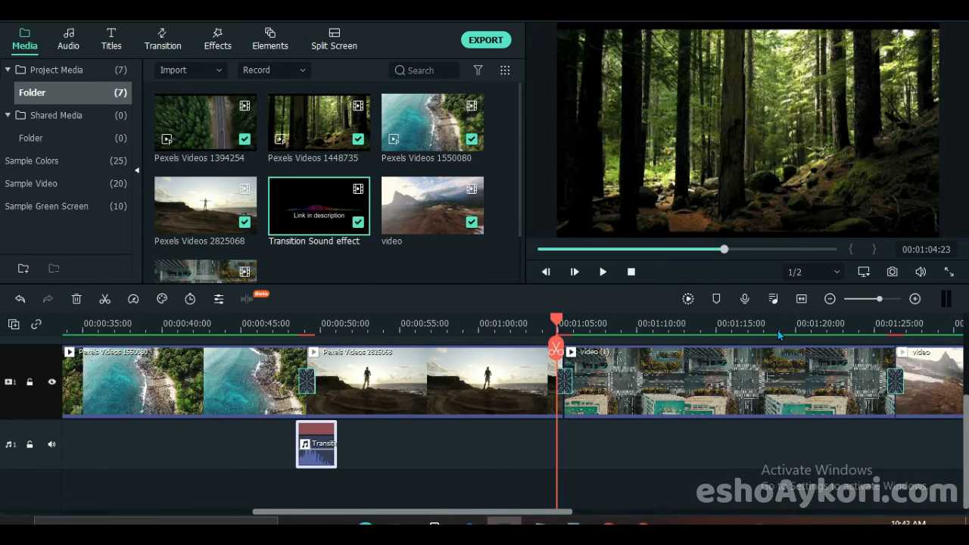
key(ctrl+v)
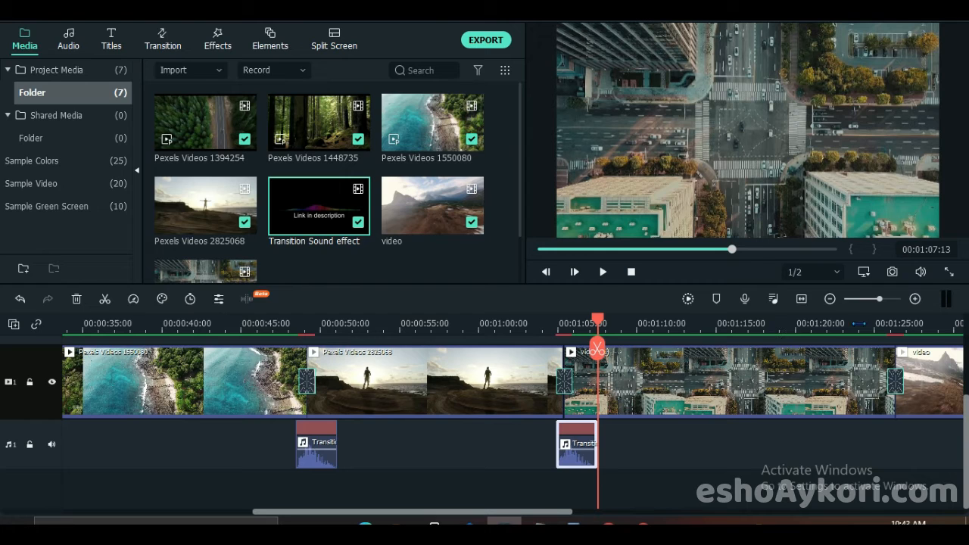
click(890, 323)
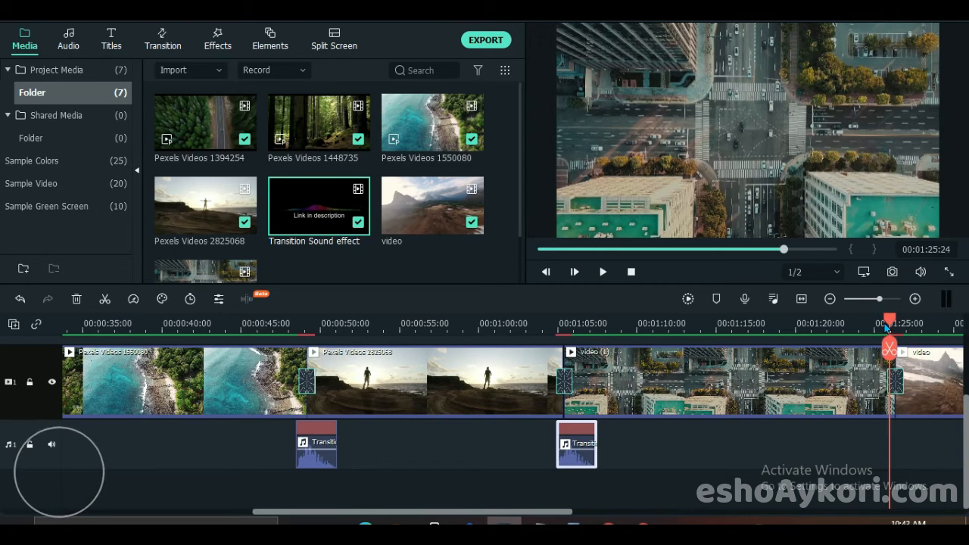
click(883, 326)
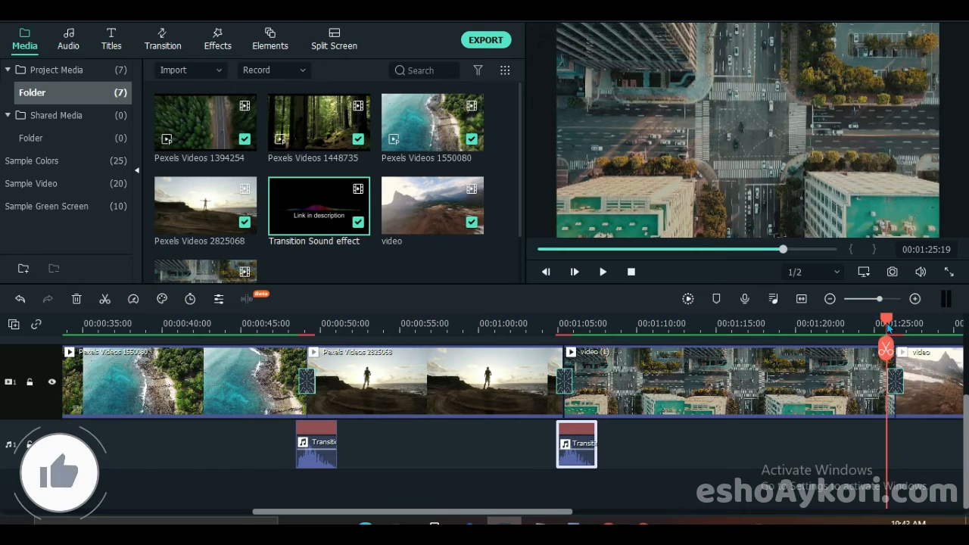
key(ctrl+v)
- Play the sequence from the beginning through the first two transitions to check the sound effects
drag(512, 509, 223, 509)
drag(619, 252, 326, 269)
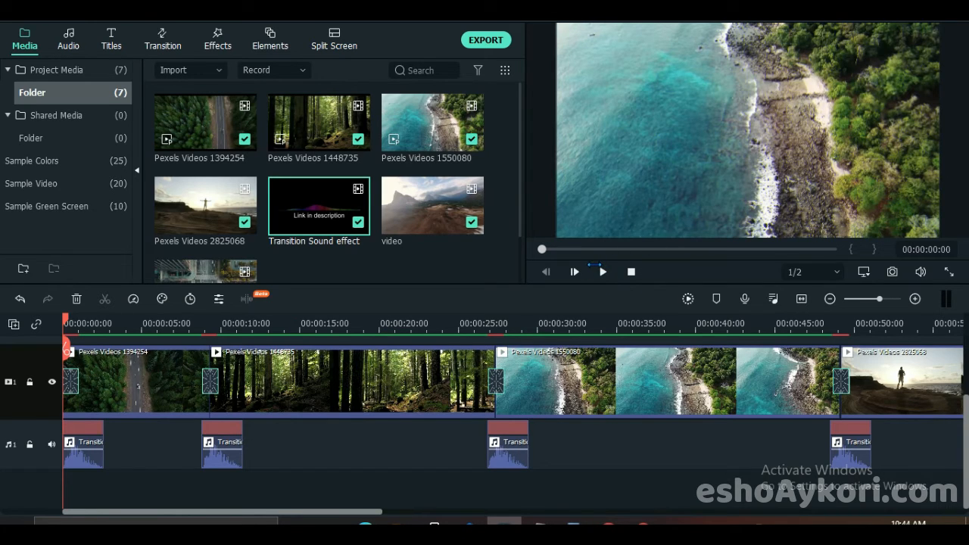
key(space)
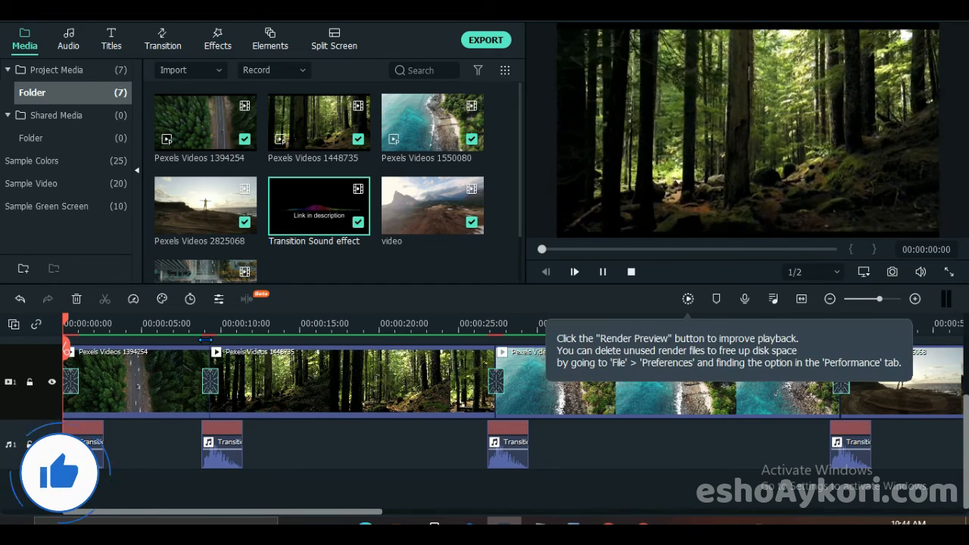
click(607, 277)
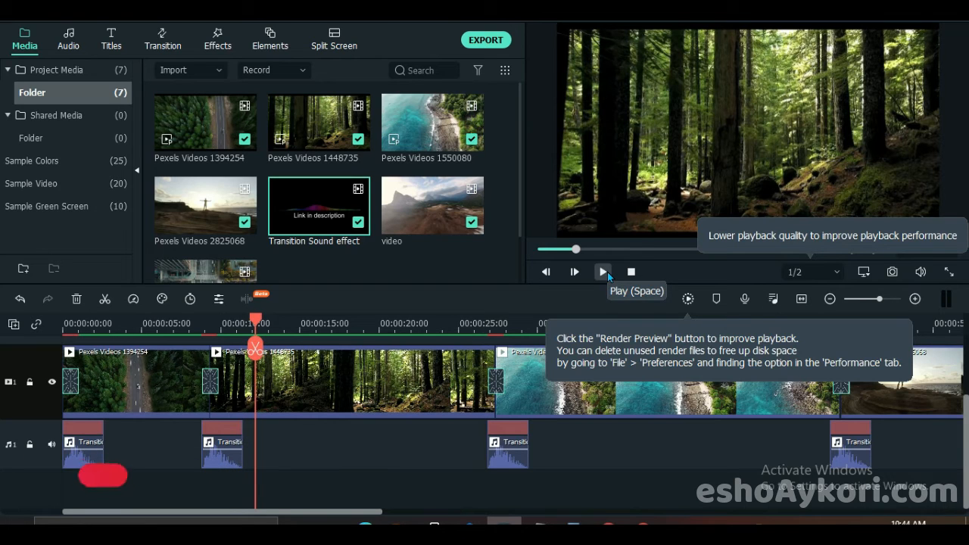
- Add the Chromatic Aberration effect on video track 2 at the timeline start and trim it to the length of the first transition
click(219, 47)
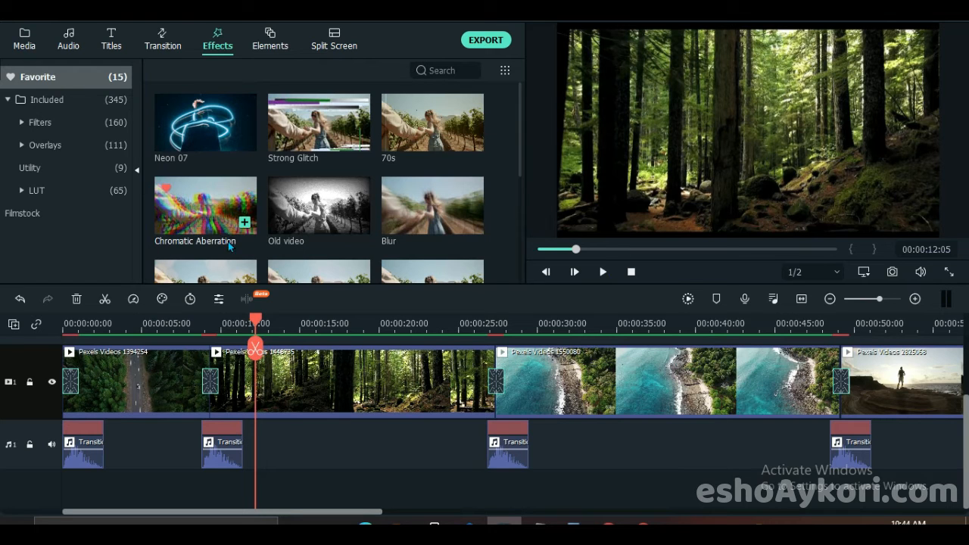
drag(250, 324, 65, 324)
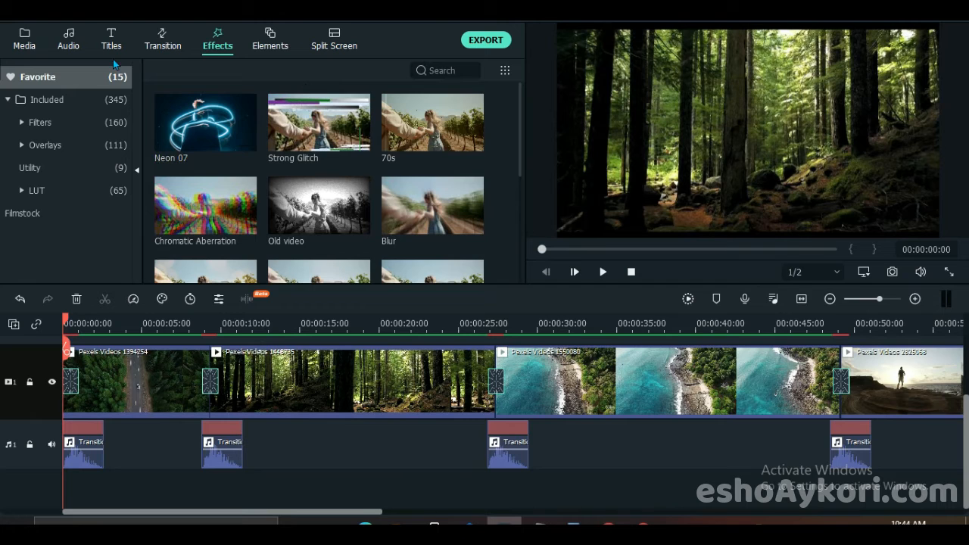
drag(99, 328, 127, 328)
scroll(125, 368, up, 2)
drag(180, 224, 67, 381)
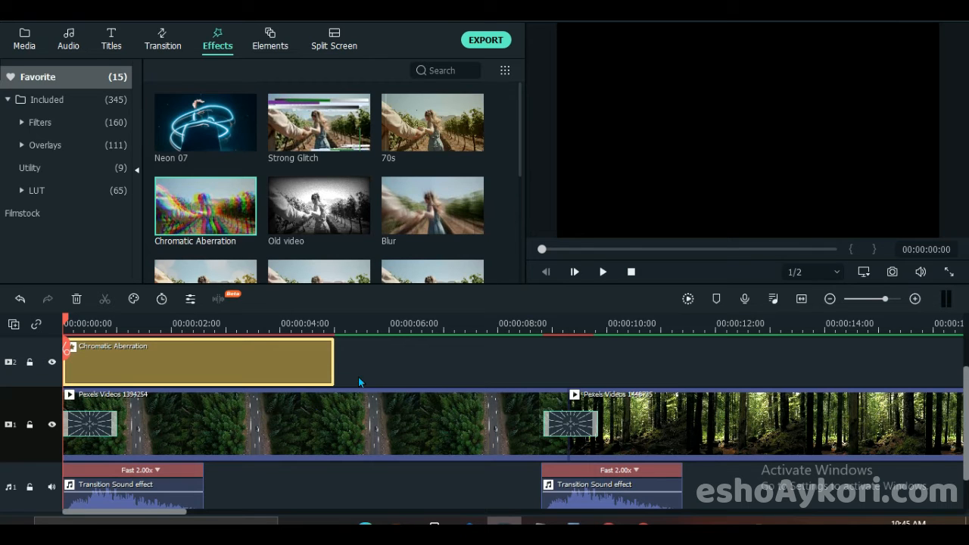
drag(332, 360, 115, 370)
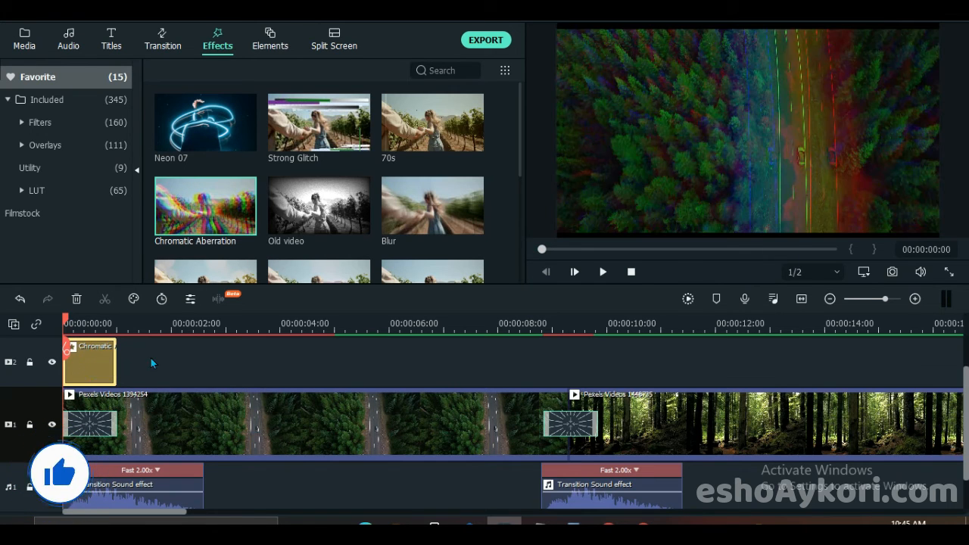
- With video track 1 locked, copy the Chromatic Aberration effect and paste it at the start of the transition into Pexels Videos 1448735
click(539, 325)
click(539, 324)
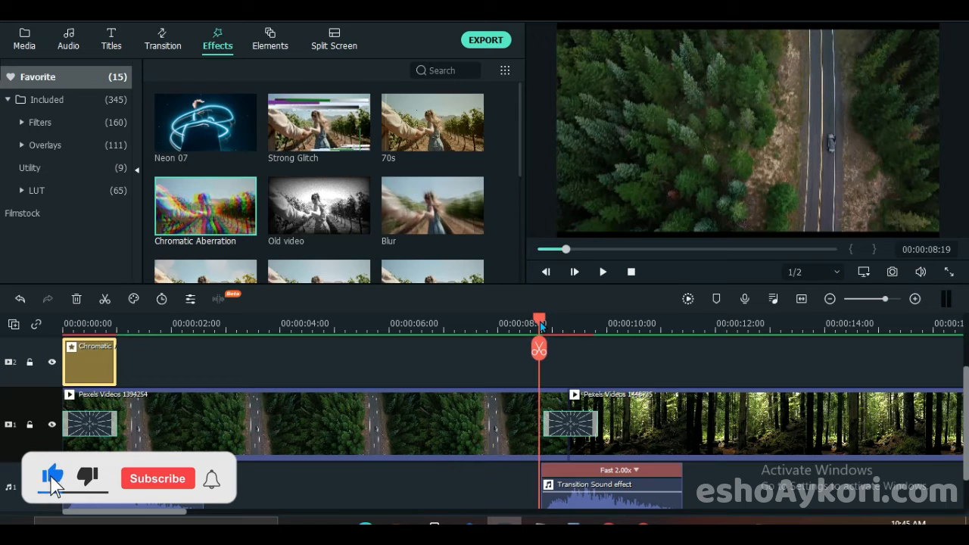
click(546, 324)
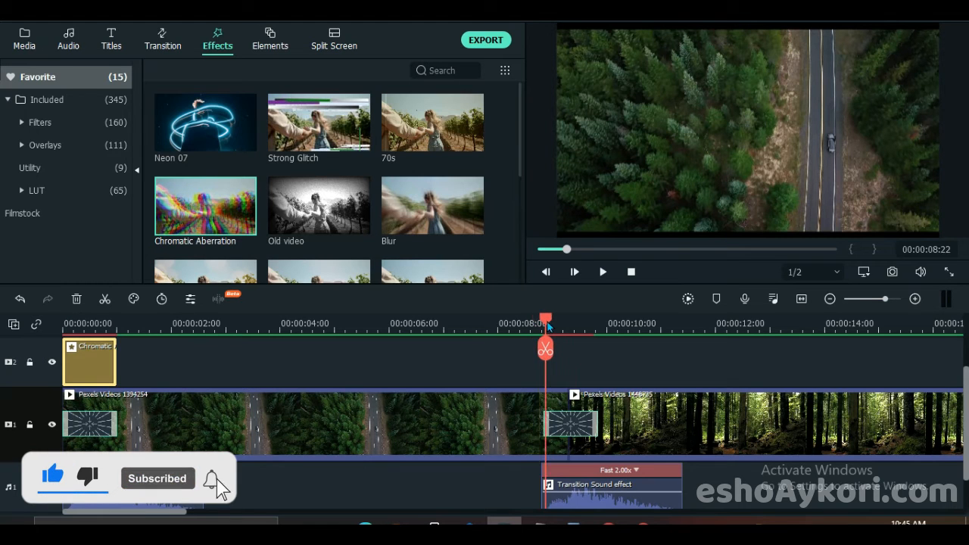
click(528, 326)
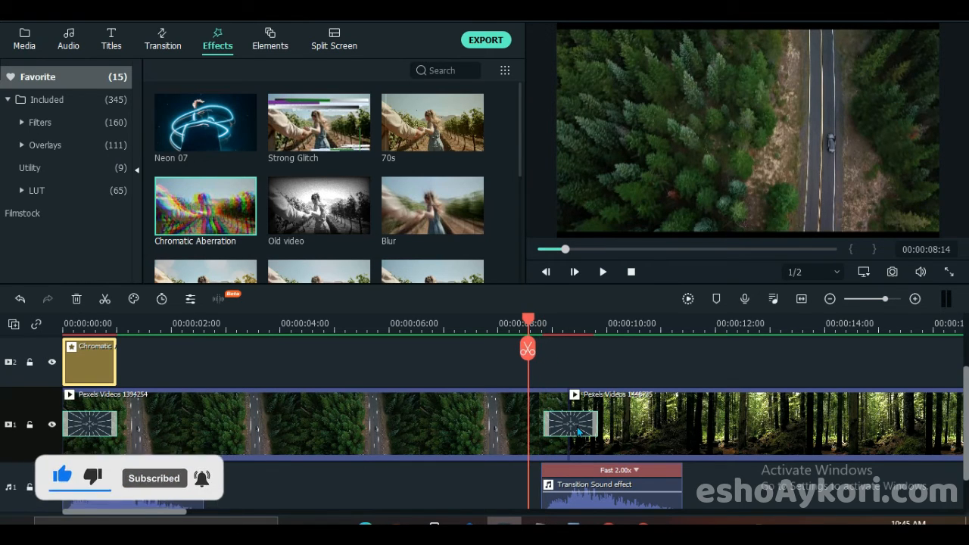
double_click(578, 431)
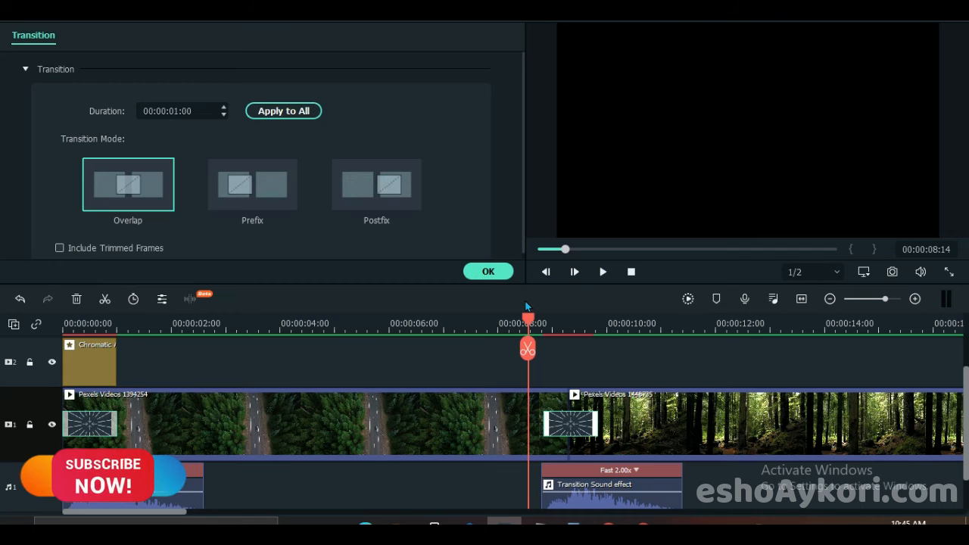
click(533, 324)
drag(535, 324, 547, 325)
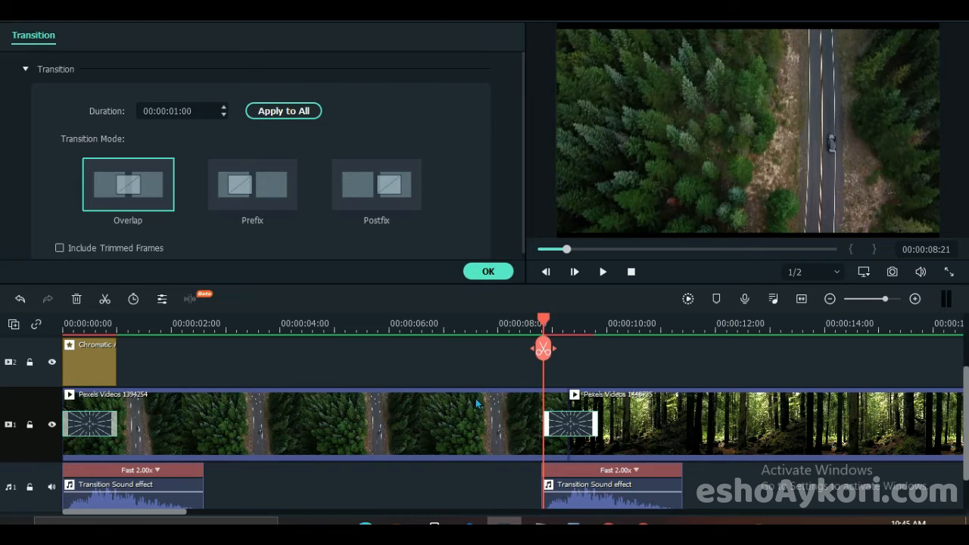
key(ctrl+v)
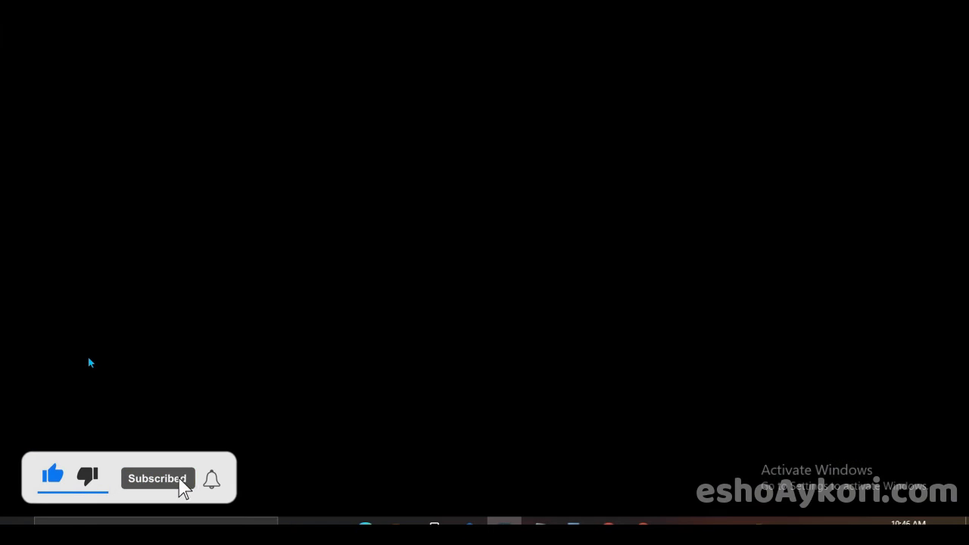
click(88, 357)
key(ctrl+c)
key(ctrl+v)
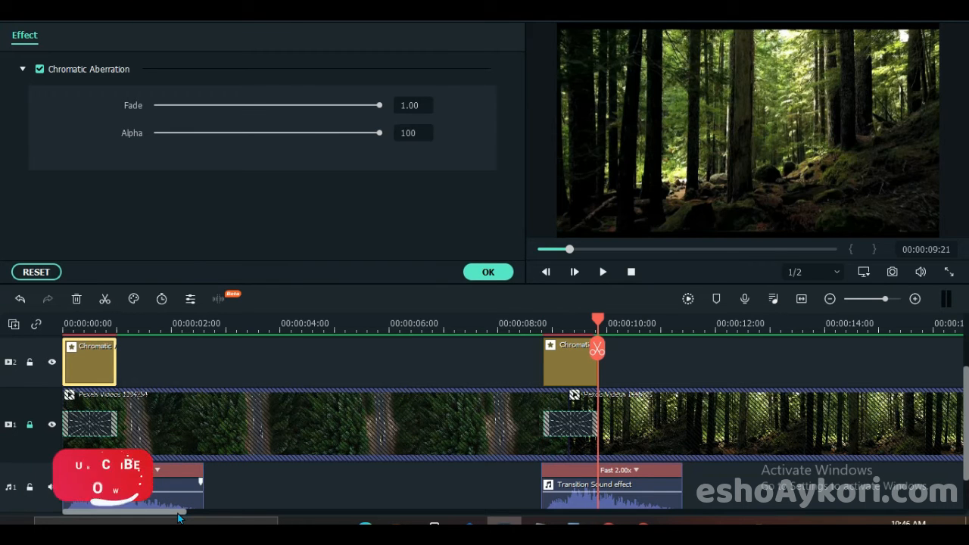
- Paste the Chromatic Aberration effect on video track 2 at the transitions into Pexels Videos 1550080 and Pexels Videos 2825068
drag(179, 515, 350, 519)
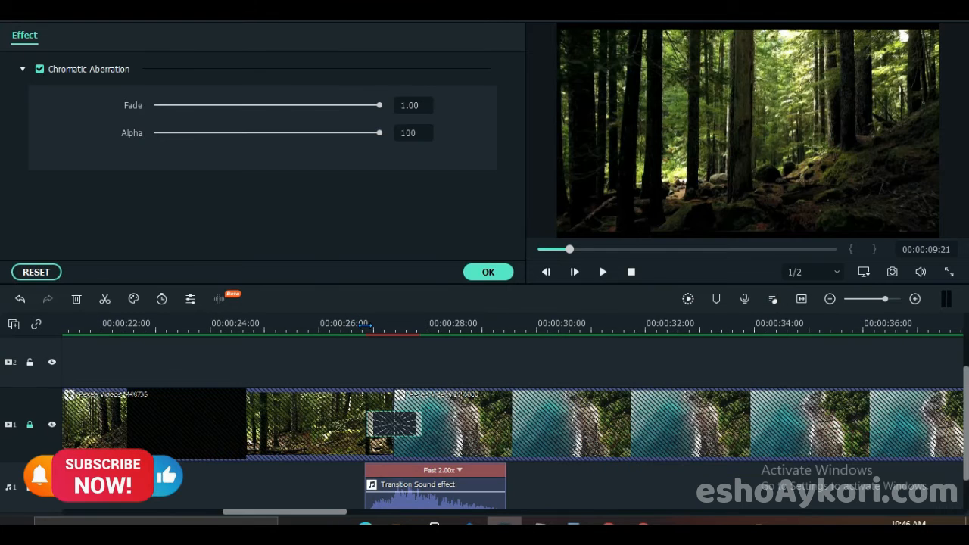
click(365, 326)
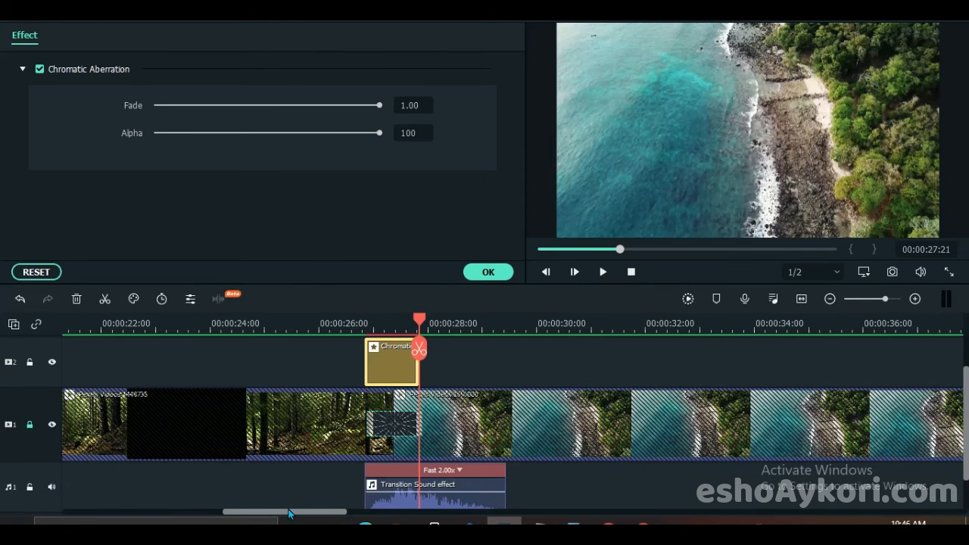
drag(289, 514, 432, 514)
click(505, 324)
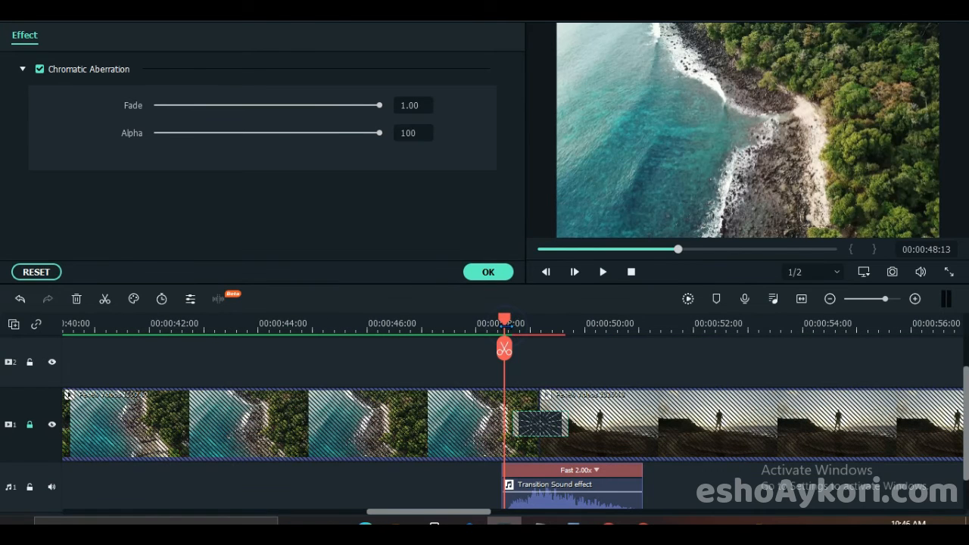
mouse_move(507, 319)
mouse_down()
mouse_move(521, 318)
mouse_move(514, 330)
mouse_up()
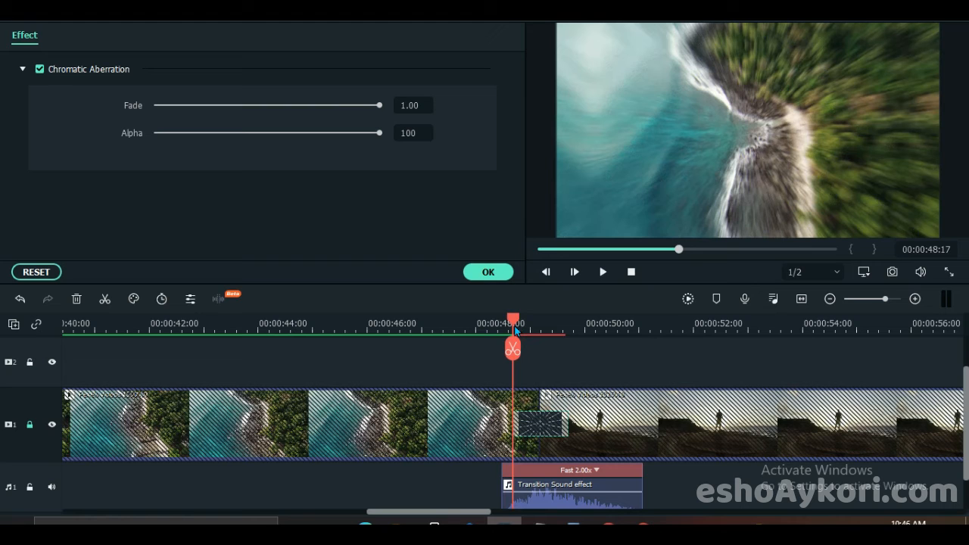
key(ctrl+v)
- Paste the Chromatic Aberration effect on video track 2 at the transitions into the video (1) and video clips
drag(401, 513, 529, 512)
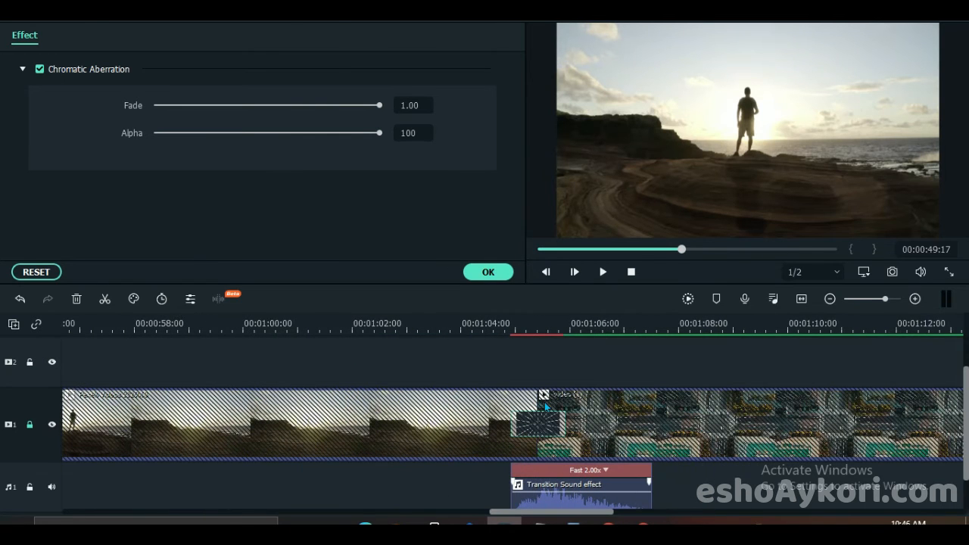
click(509, 321)
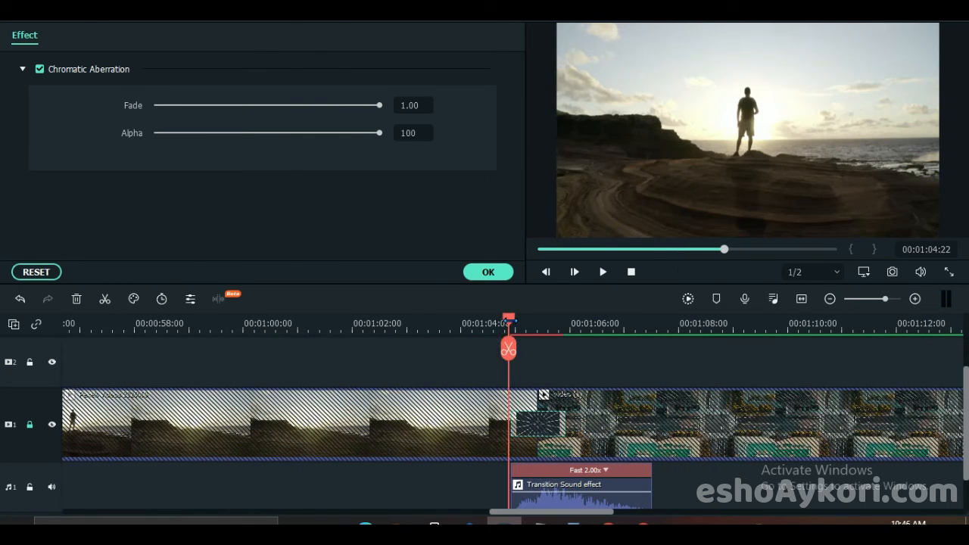
drag(509, 321, 513, 324)
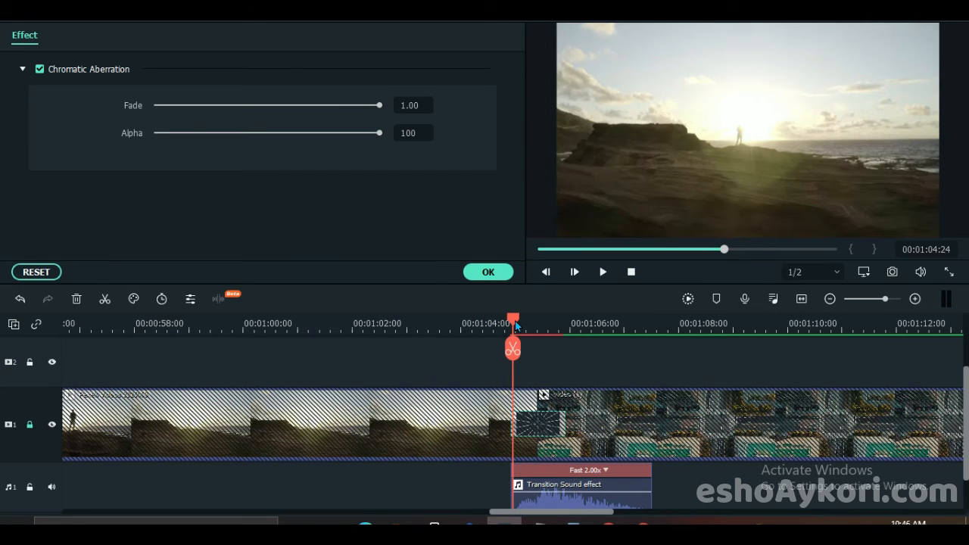
key(Left)
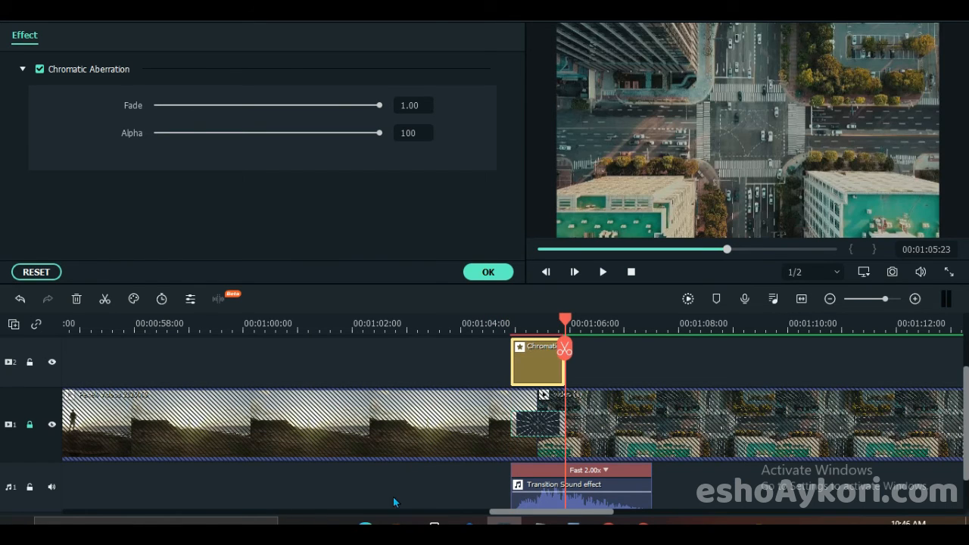
drag(512, 517, 714, 511)
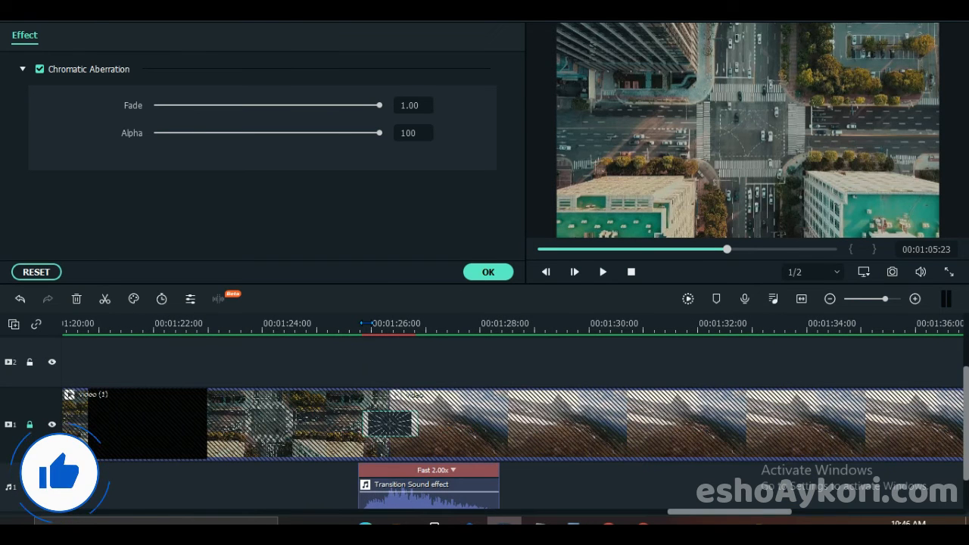
click(364, 323)
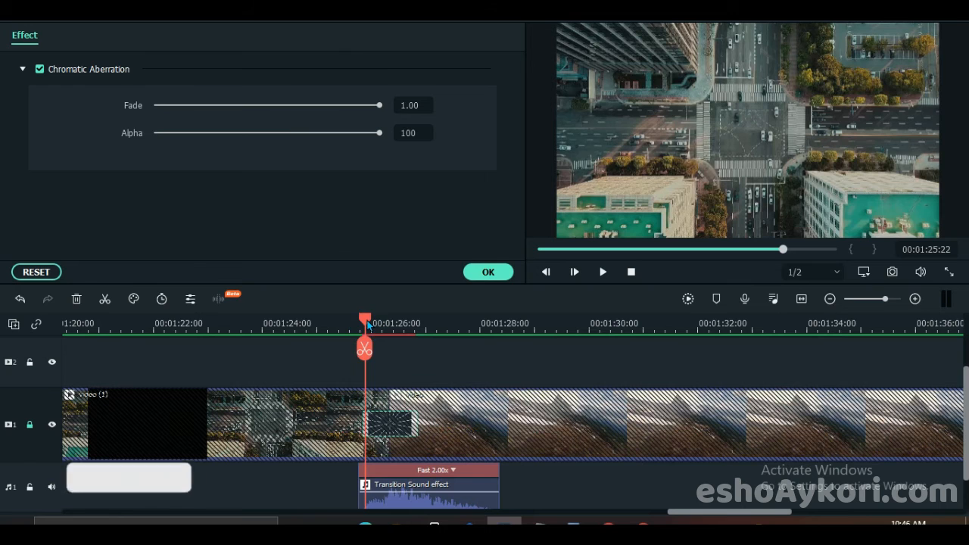
click(363, 325)
key(ctrl+v)
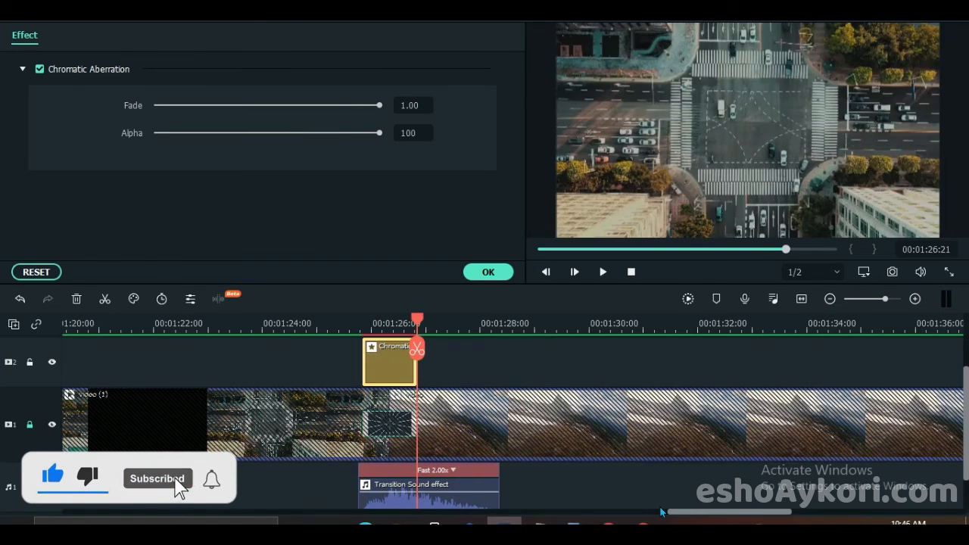
- Return the playhead to the start of the timeline and switch from the effect settings to the audio library
drag(661, 512, 777, 473)
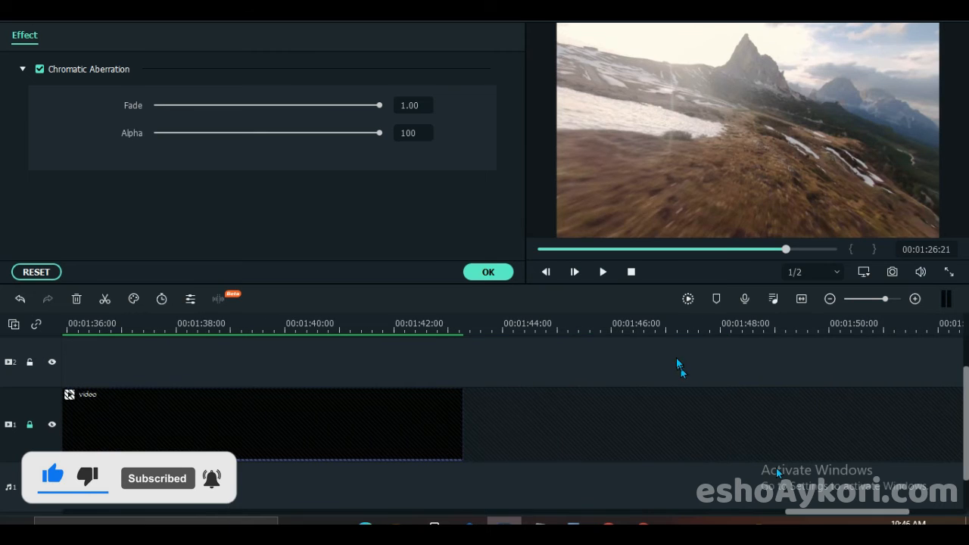
drag(638, 330, 455, 299)
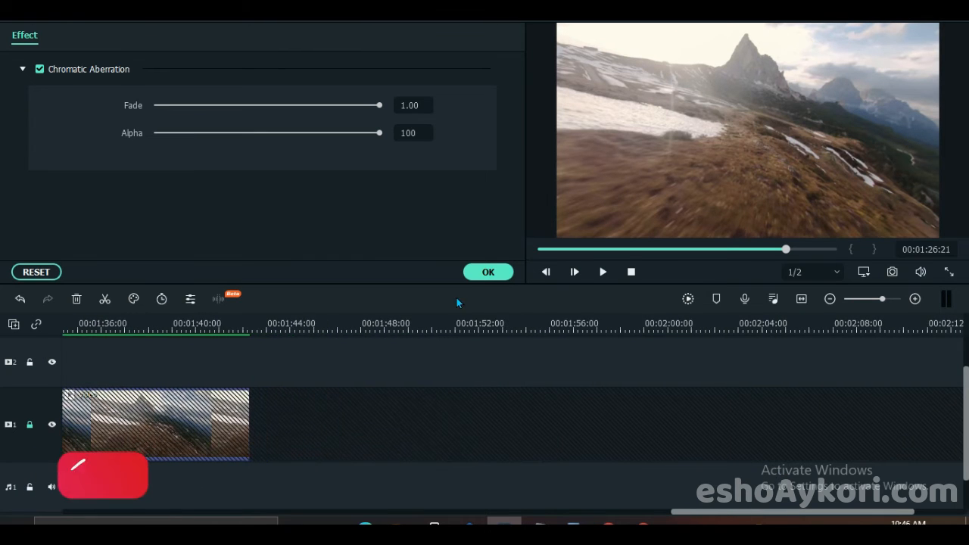
drag(567, 252, 420, 255)
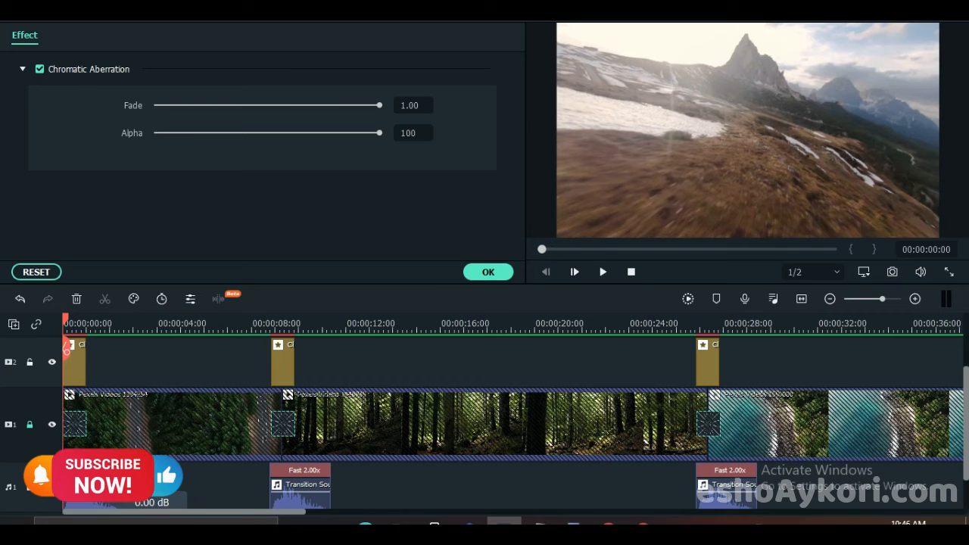
click(486, 273)
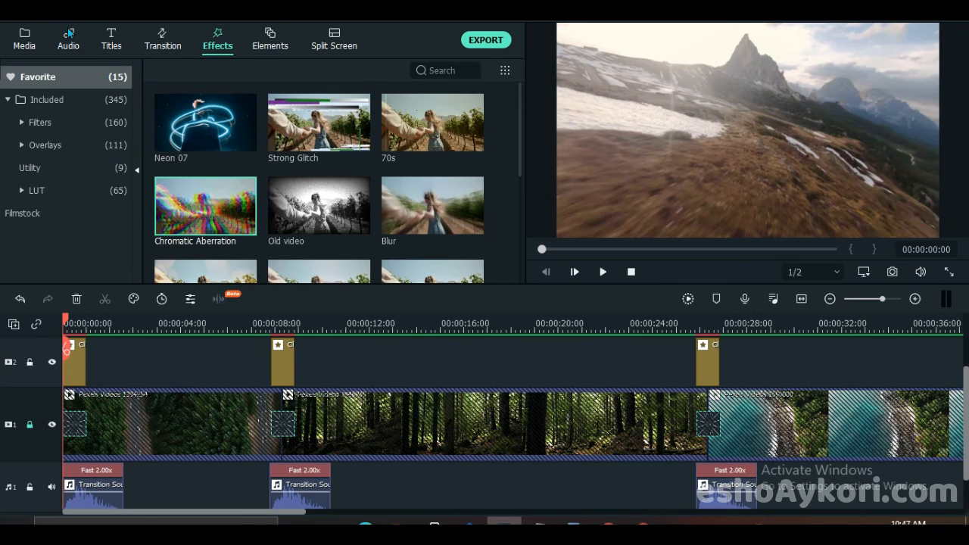
click(68, 41)
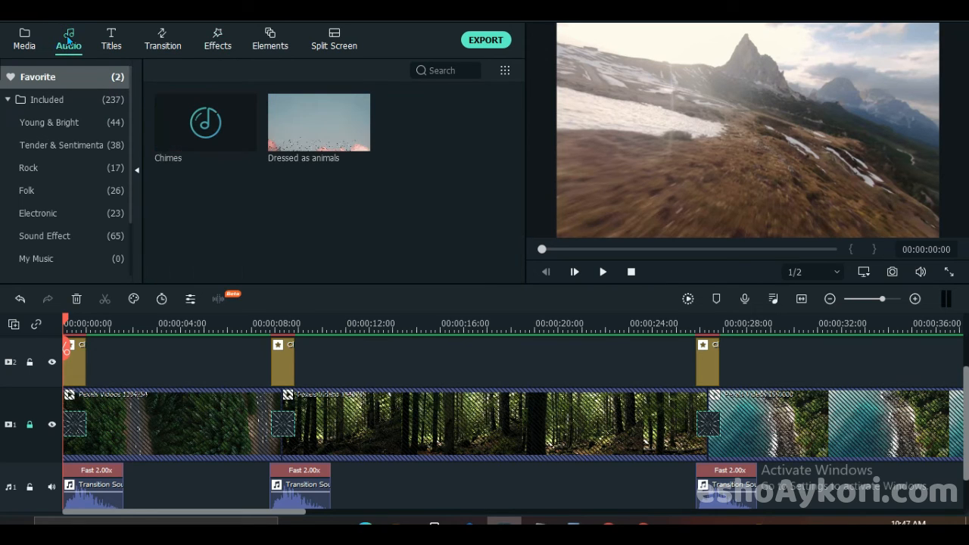
- Show the Rock music category in the audio library
click(38, 174)
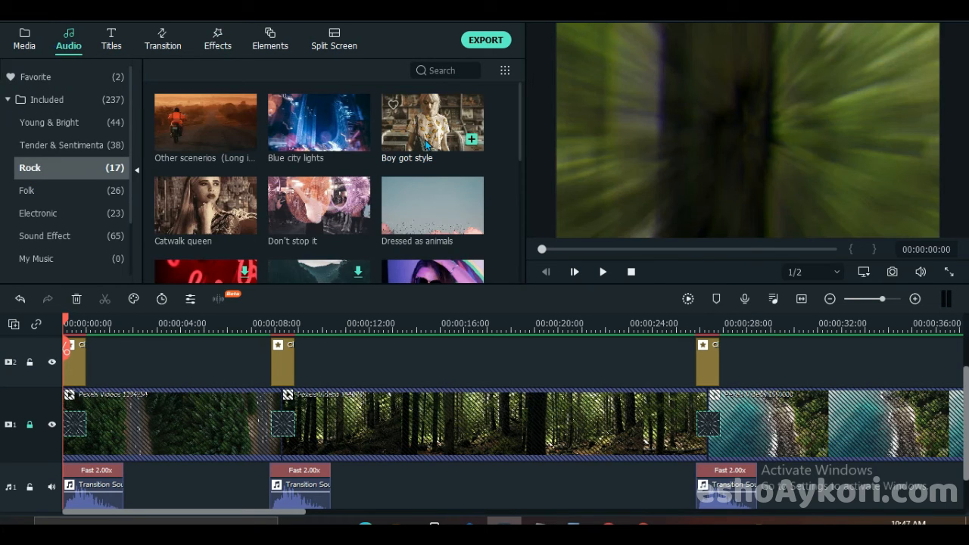
click(444, 194)
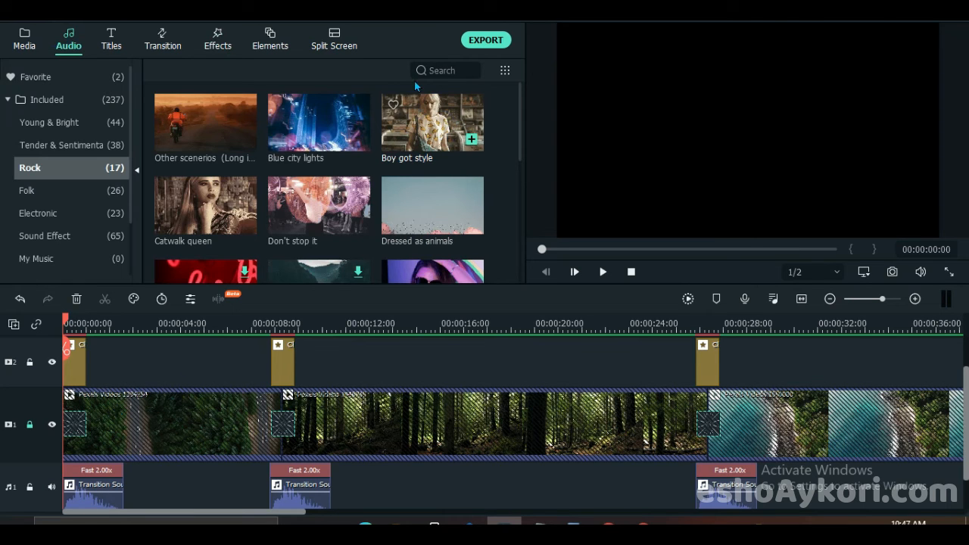
drag(147, 441, 146, 438)
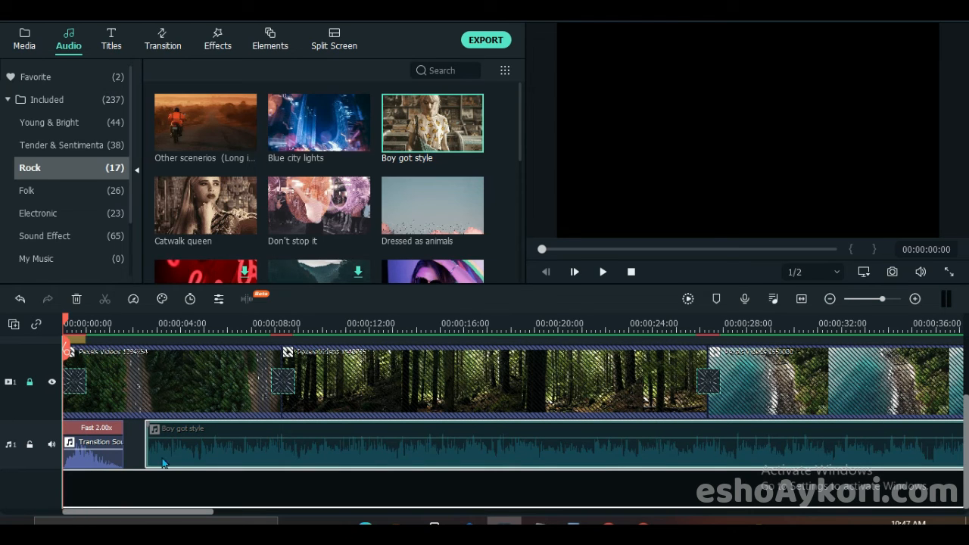
drag(164, 463, 182, 469)
mouse_move(510, 330)
mouse_down()
mouse_move(152, 340)
mouse_move(184, 340)
mouse_up()
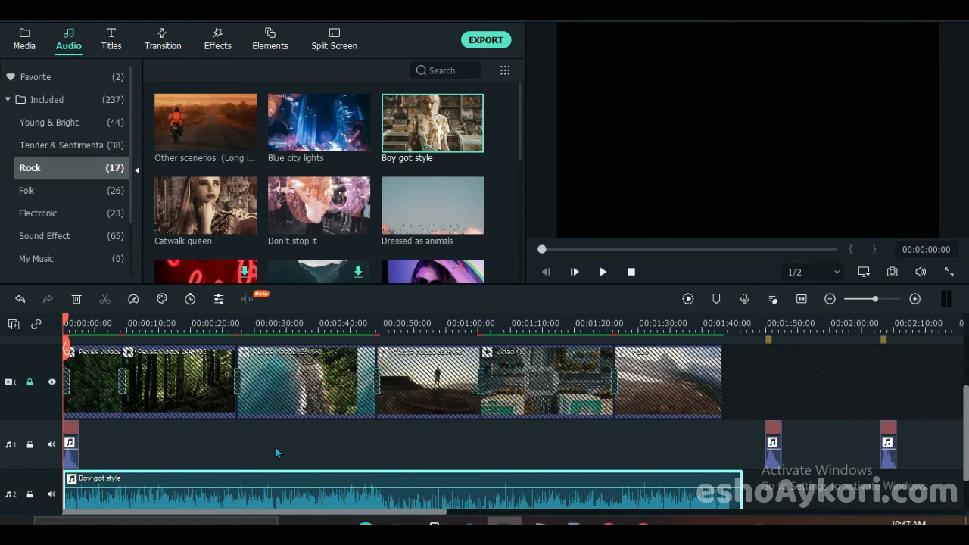
key(ctrl+z)
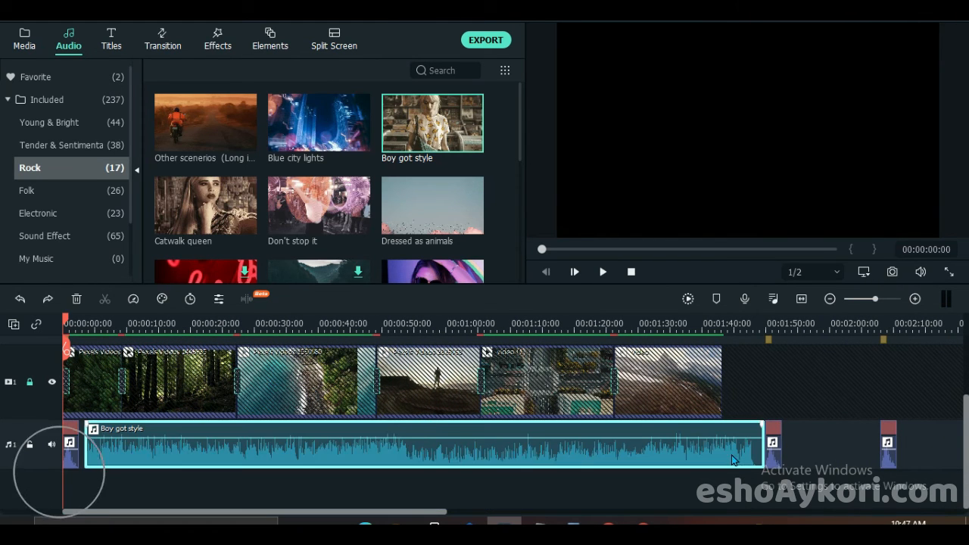
key(ctrl+z)
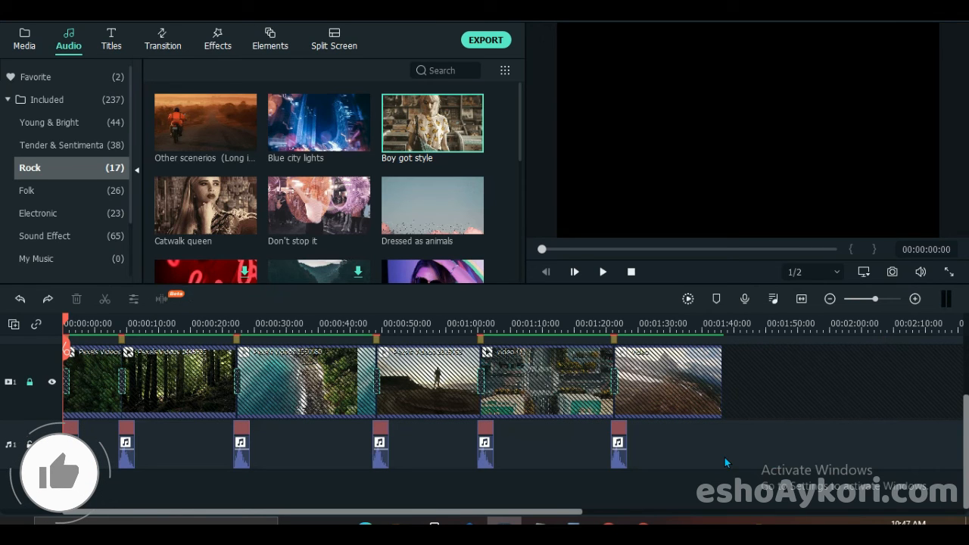
- Add Boy got style on audio track 2 from the timeline start and trim its end to match the end of the last video clip
drag(393, 124, 46, 488)
scroll(762, 414, down, 1)
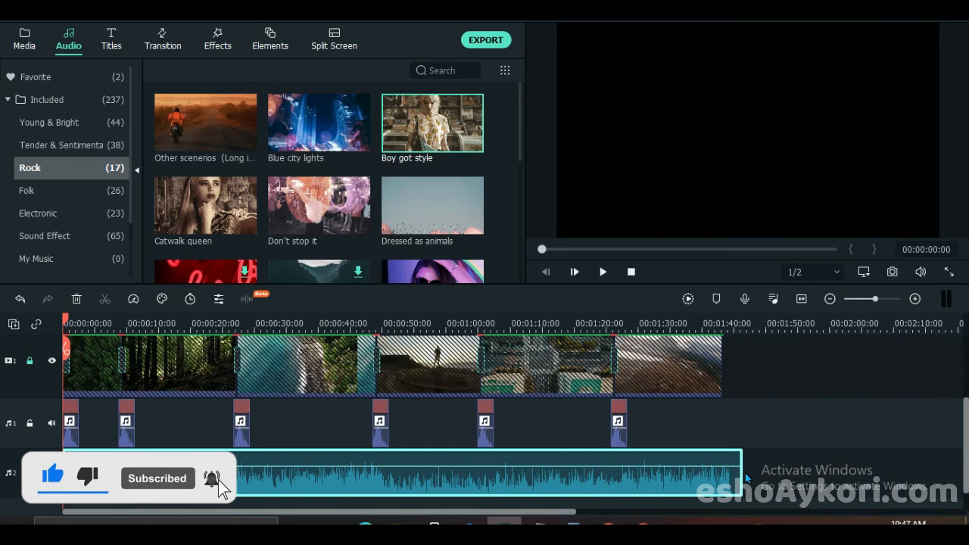
drag(741, 473, 721, 474)
click(776, 435)
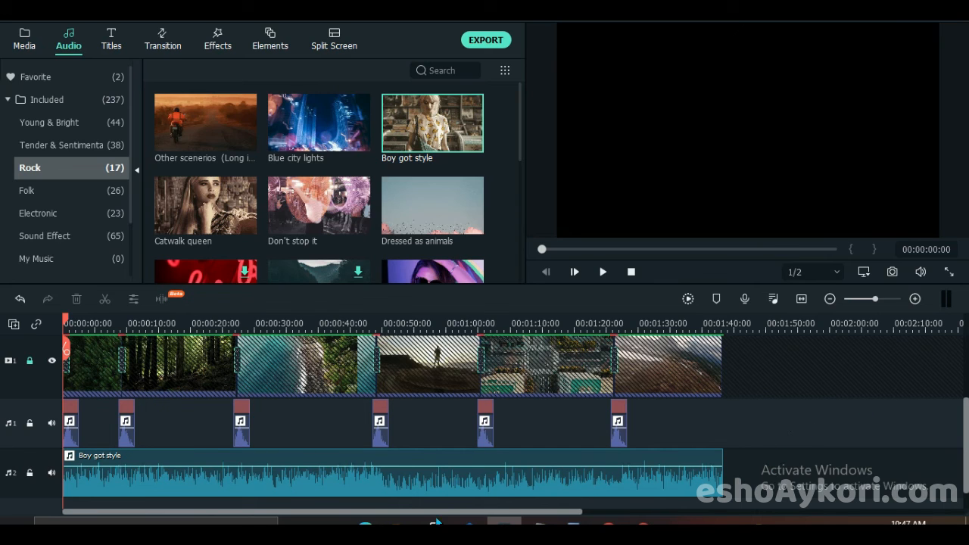
- Lower the volume of the Boy got style music clip to about -6 dB
click(305, 486)
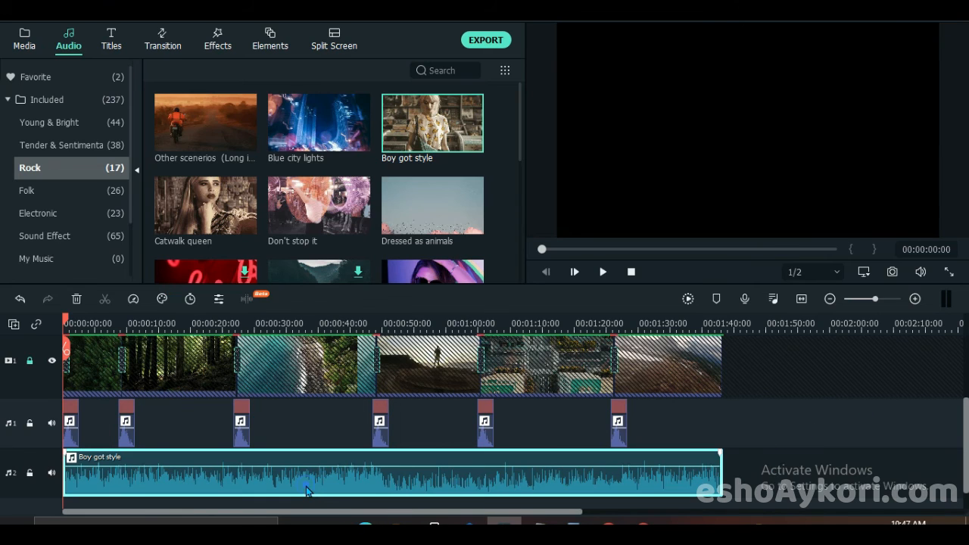
double_click(306, 486)
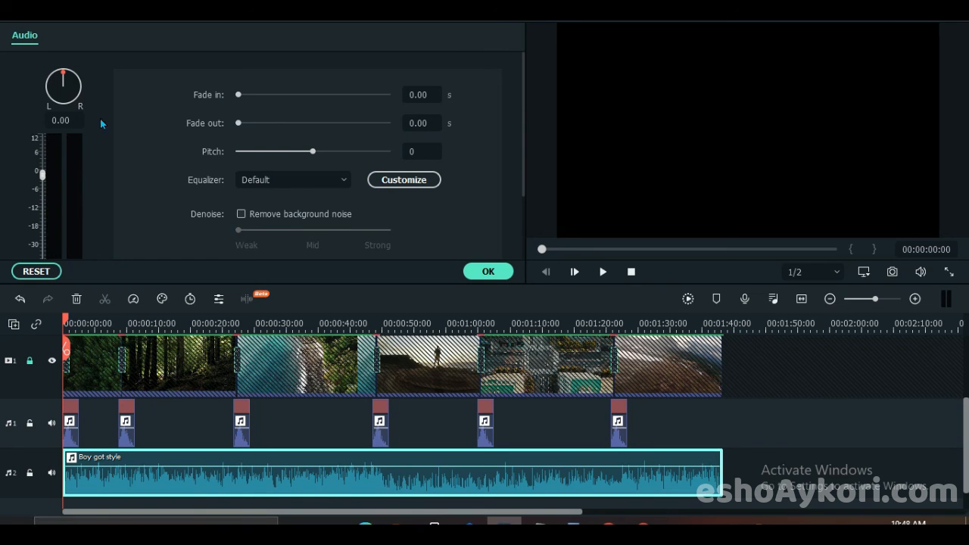
click(40, 191)
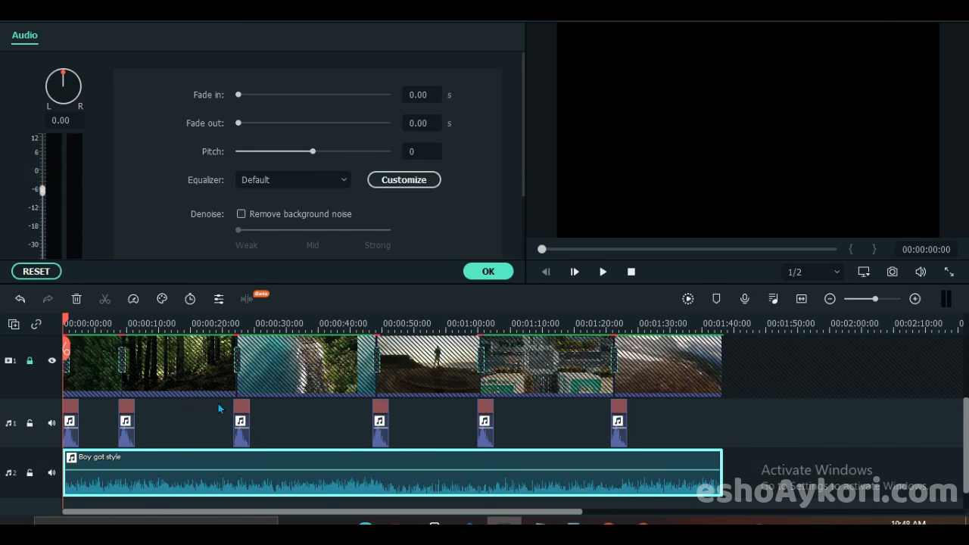
click(488, 271)
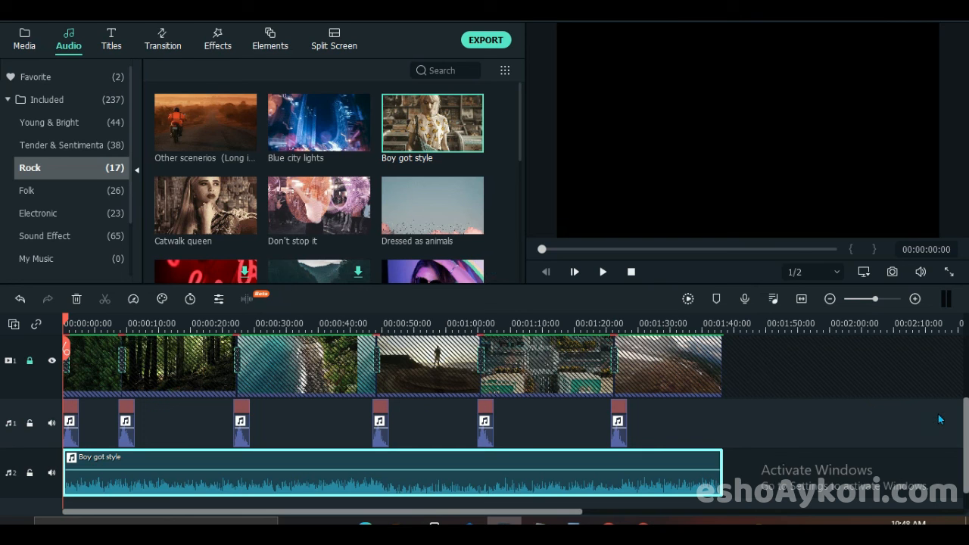
- Play the opening of the timeline to check the music against the transition sounds, and look over all tracks
key(space)
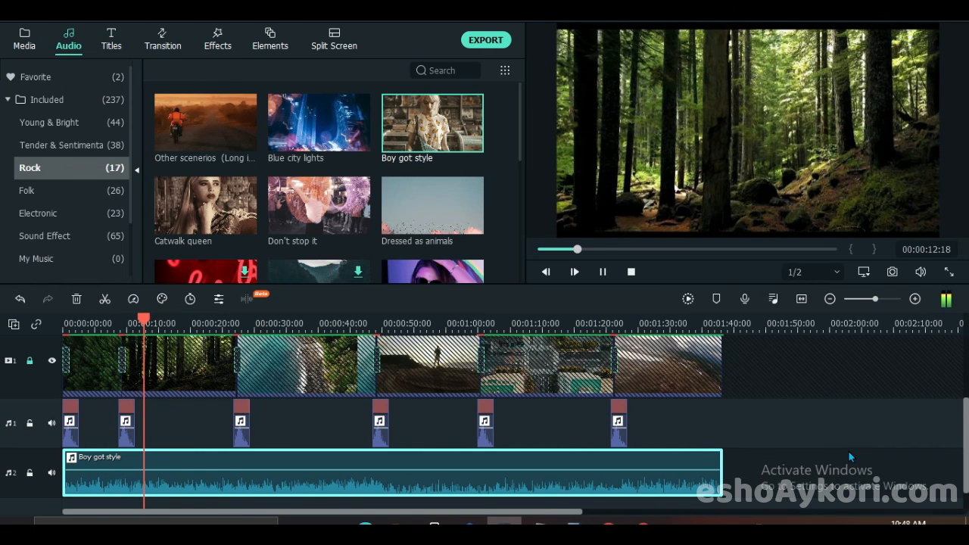
key(space)
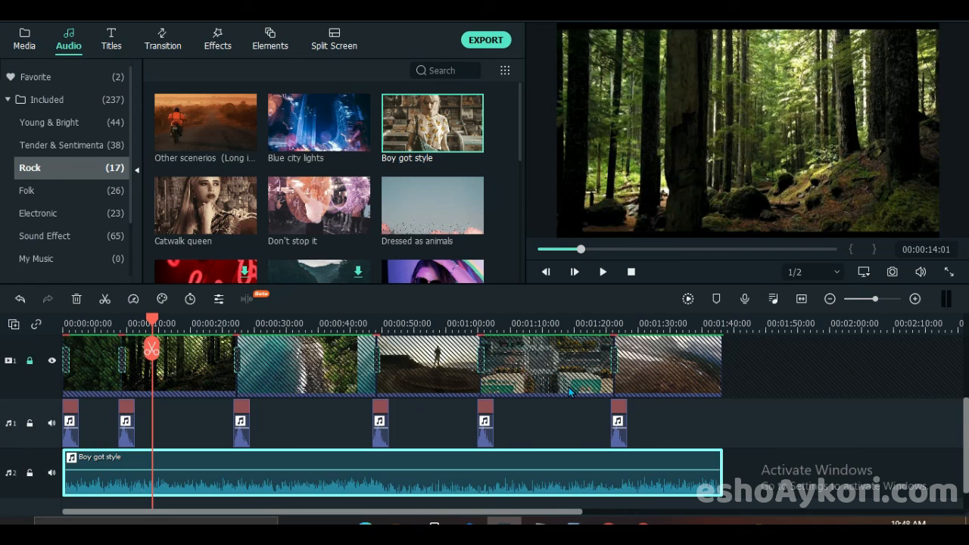
scroll(560, 394, down, 1)
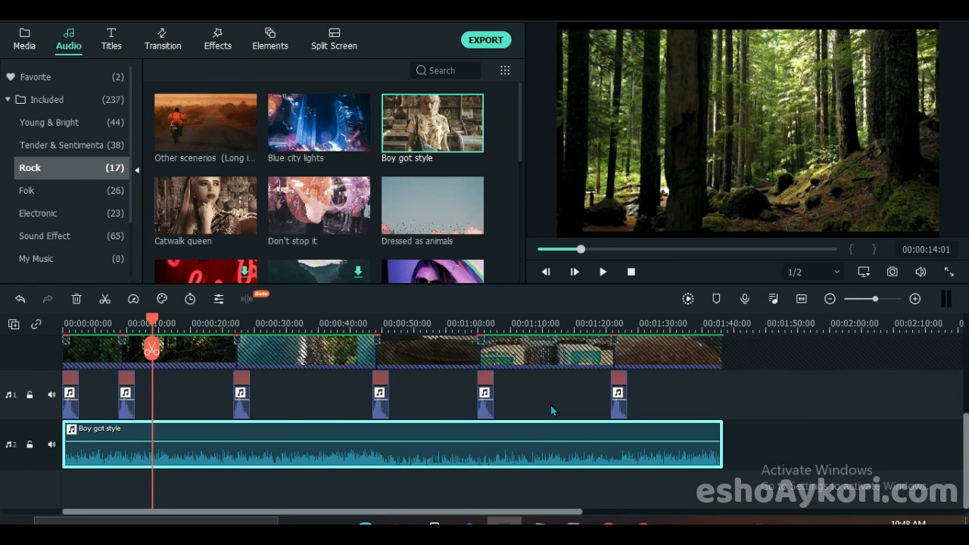
scroll(551, 407, up, 2)
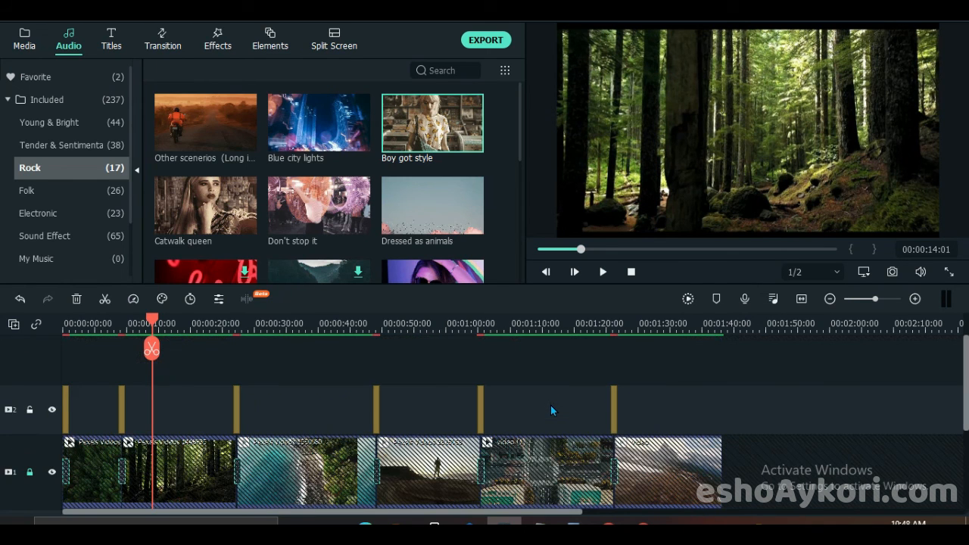